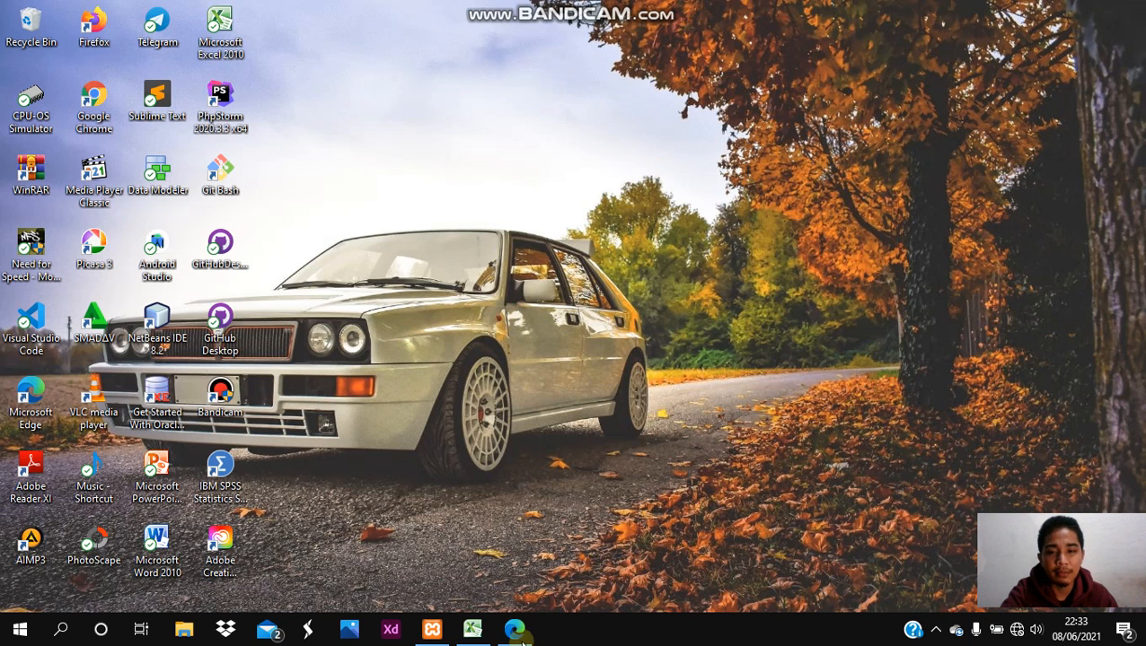
- Switch to the Excel questionnaire workbook and examine the subject, item score and total score headings with their data
left_click(472, 630)
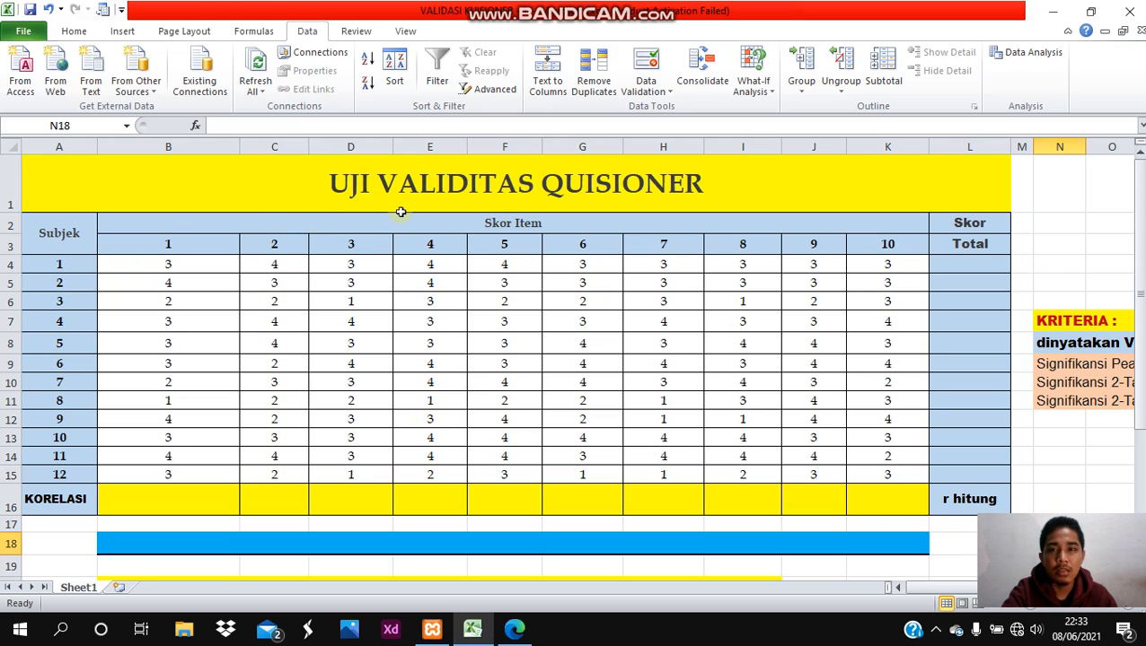
left_click(171, 265)
left_click(499, 297)
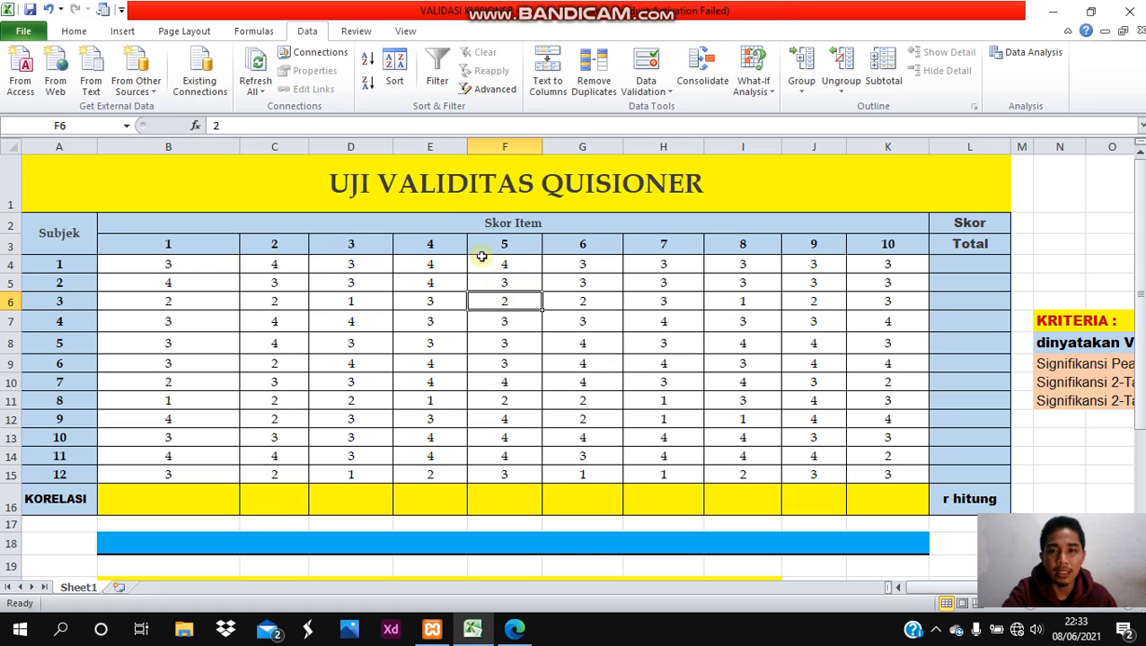
left_click(59, 230)
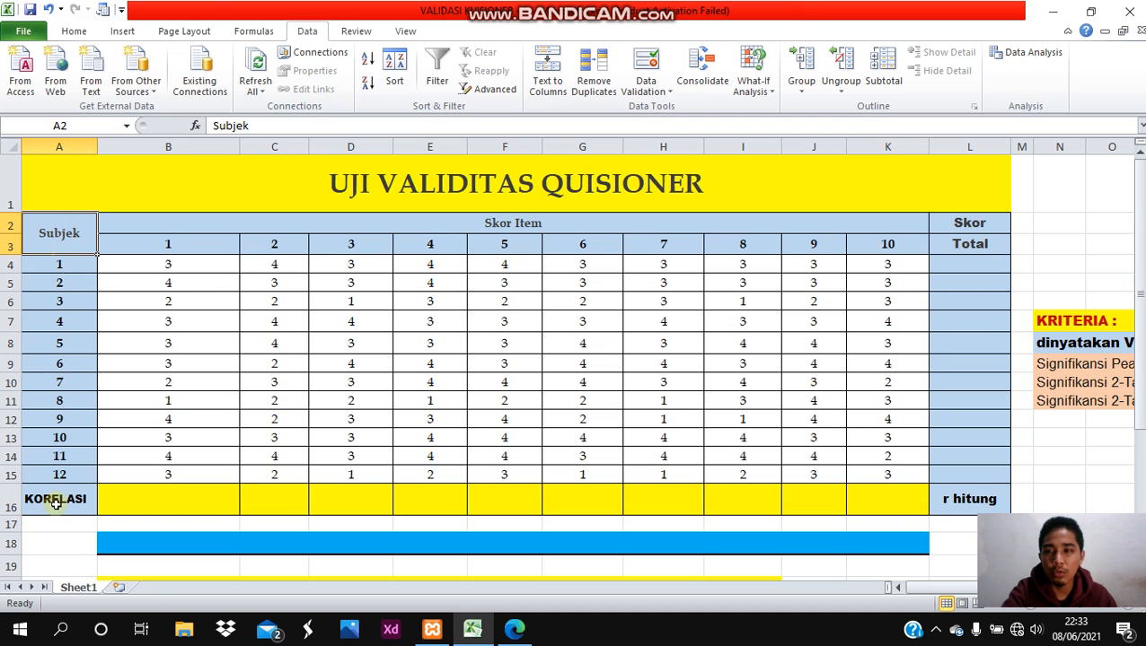
left_click(513, 225)
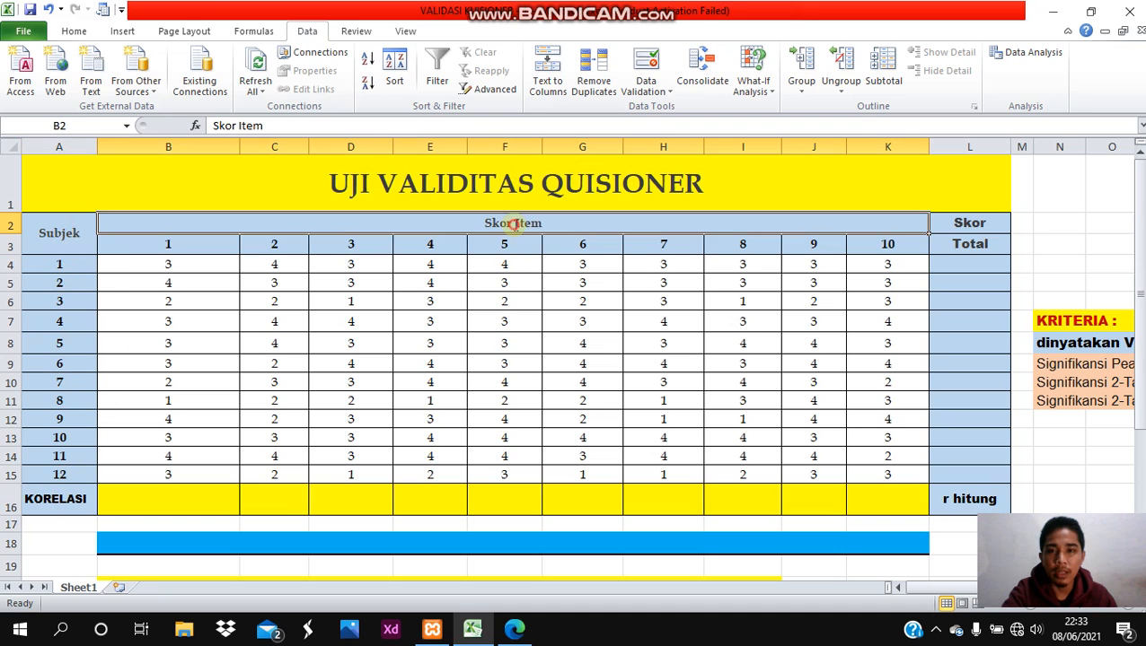
double_click(513, 224)
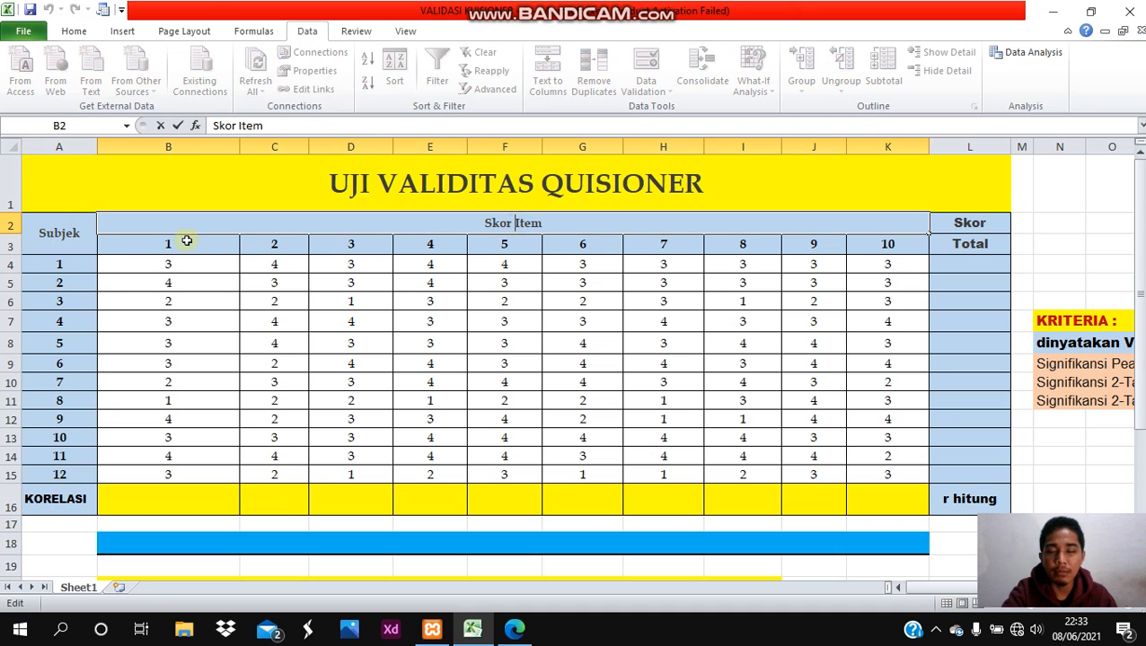
left_click(880, 252)
left_click(648, 281)
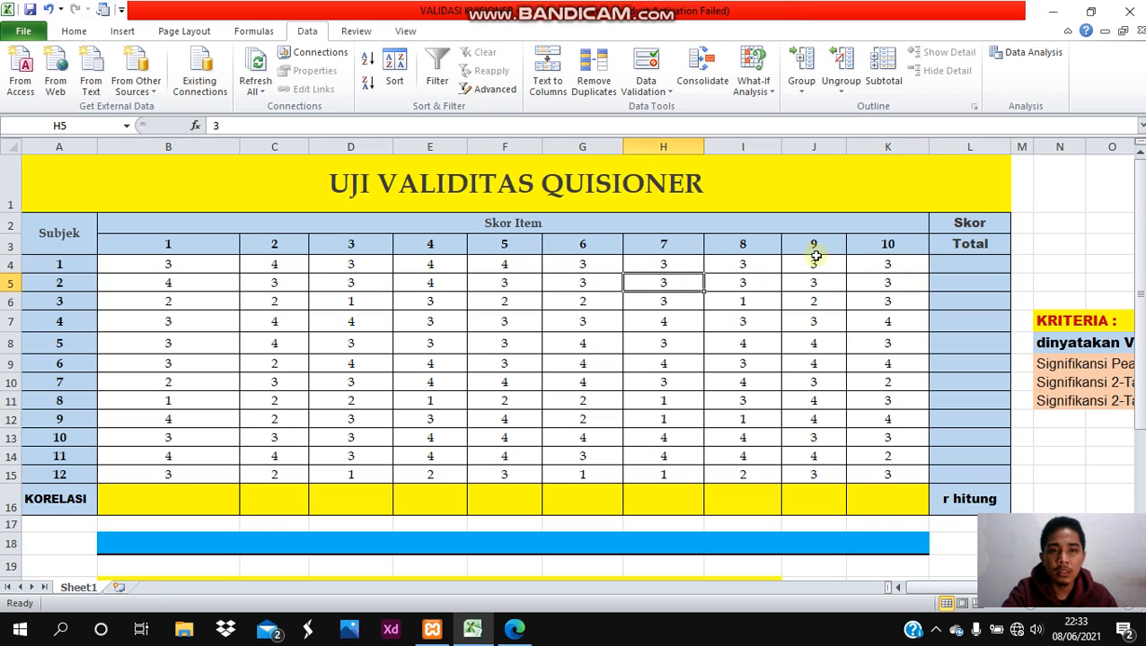
left_click(353, 287)
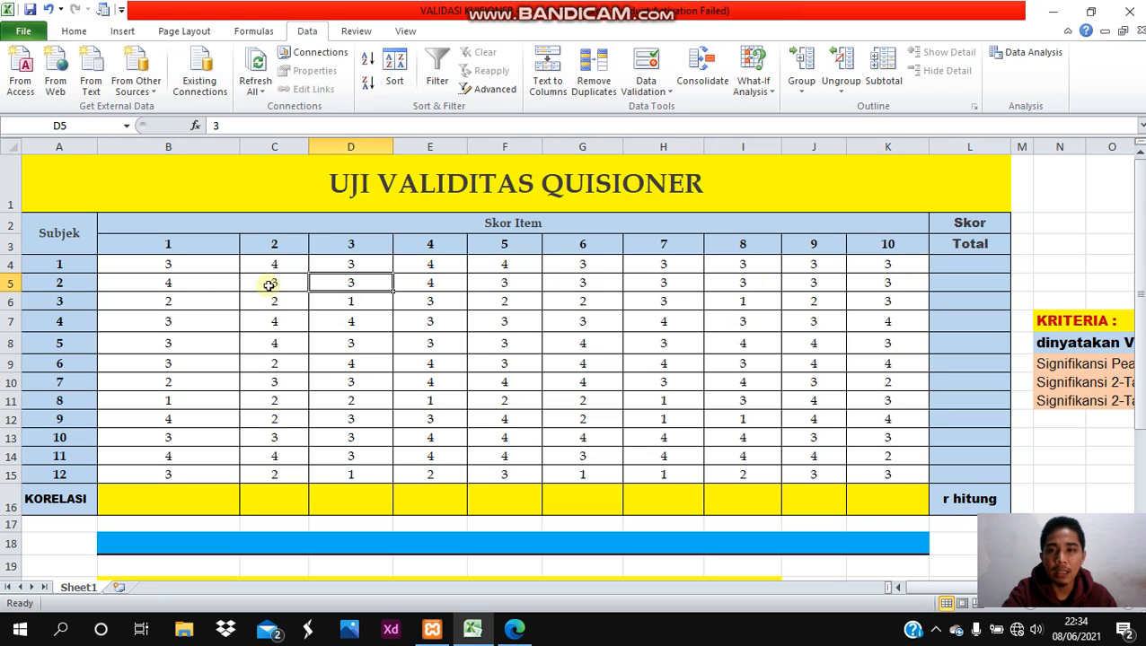
left_click(971, 222)
left_click(970, 245)
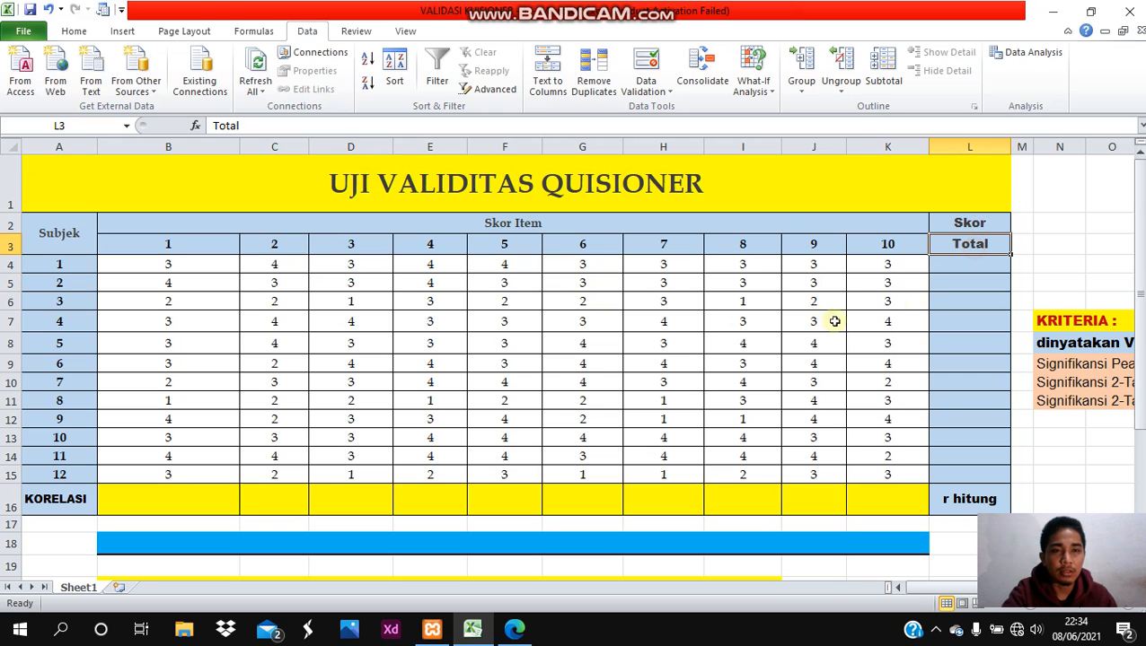
- Calculate the first subject's total score in L4 with =SUM(B4:K4)
left_click(942, 266)
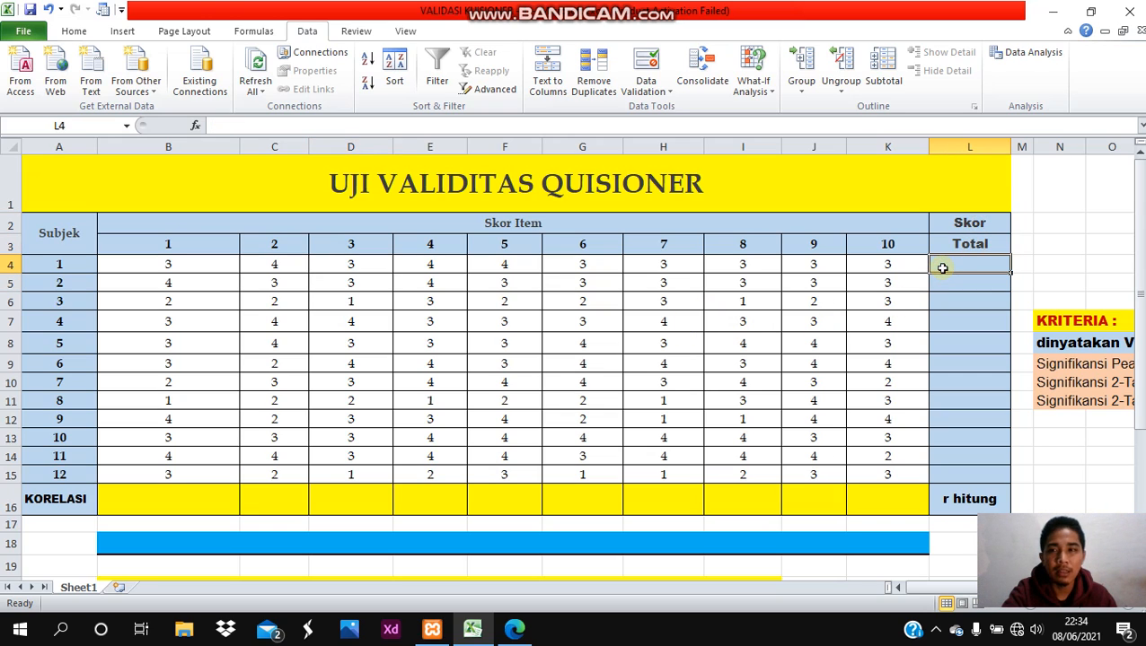
type("=SUM(")
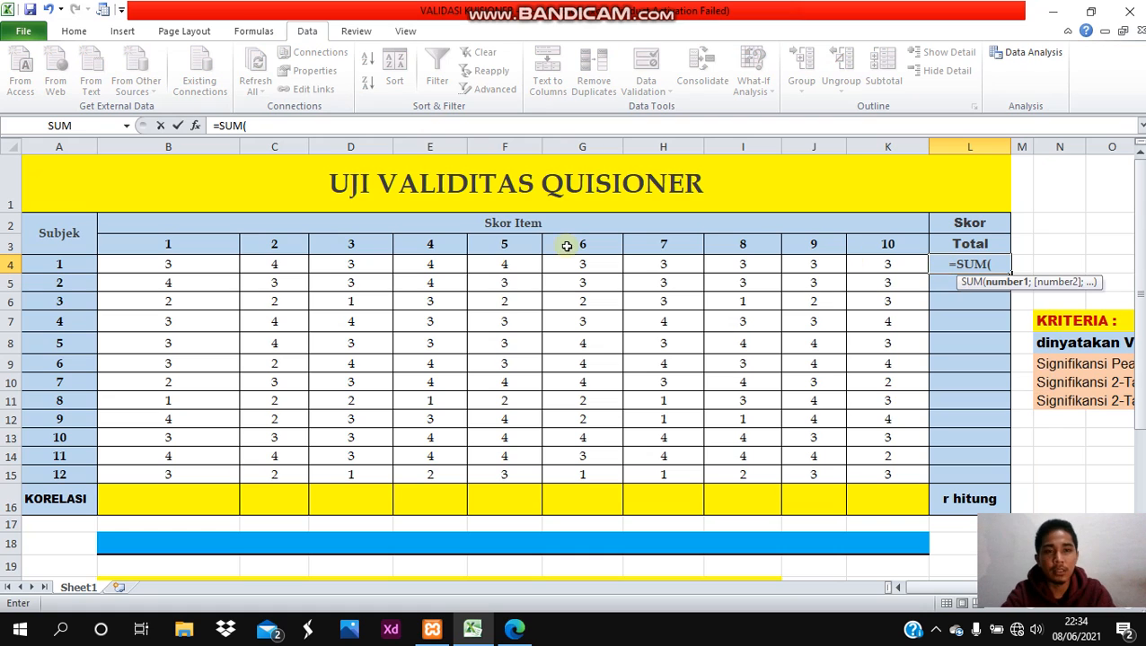
left_click(199, 266)
left_click_drag(198, 266, 885, 270)
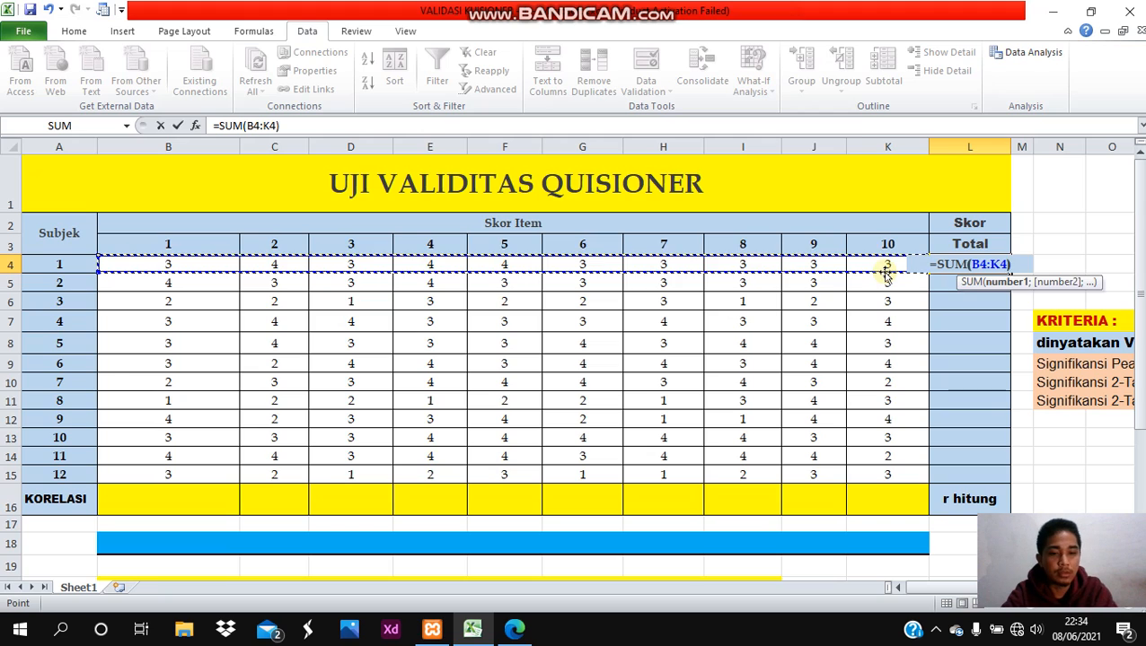
key("Return")
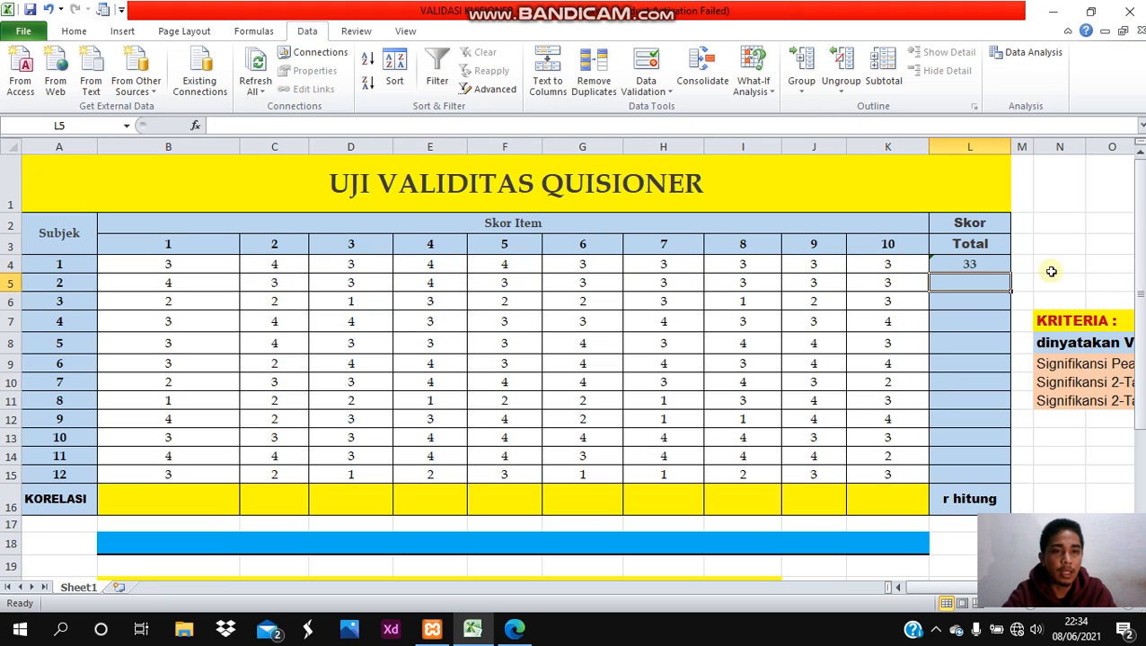
- Copy the total score formula from L4 down through L15 for the remaining subjects
left_click(998, 265)
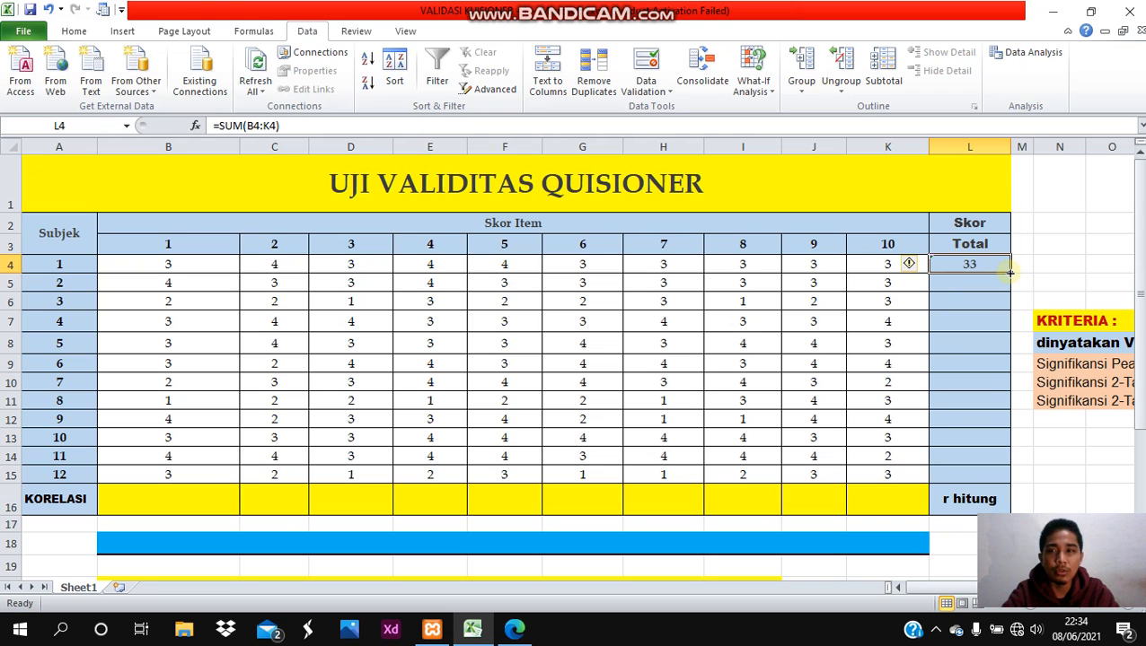
left_click_drag(1009, 271, 1000, 478)
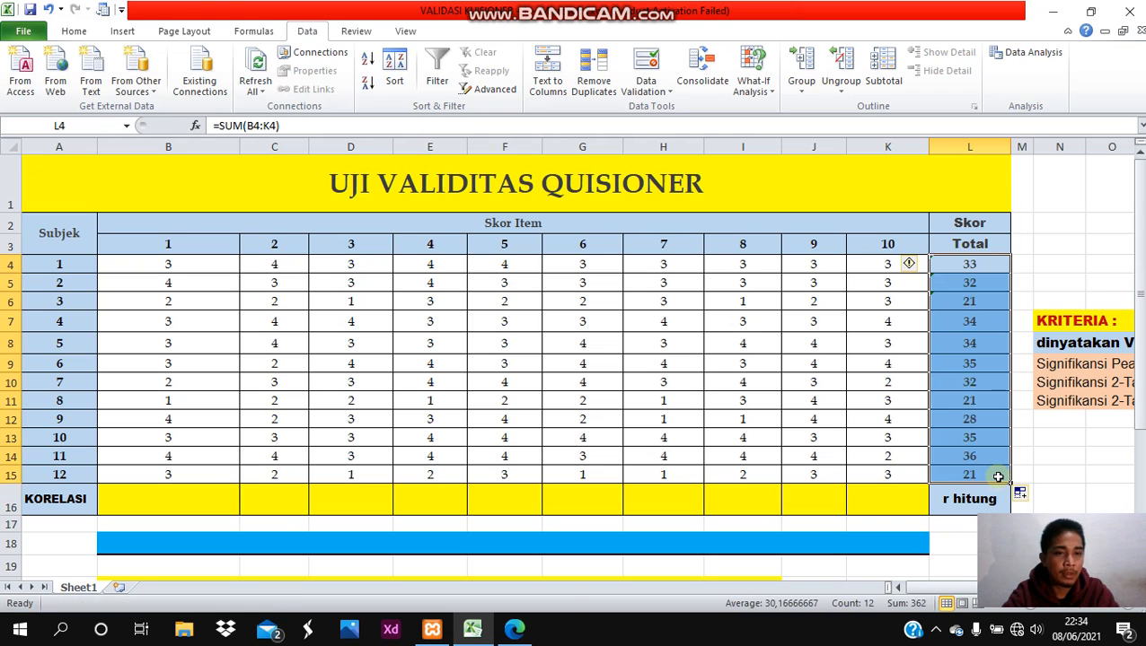
left_click(1027, 474)
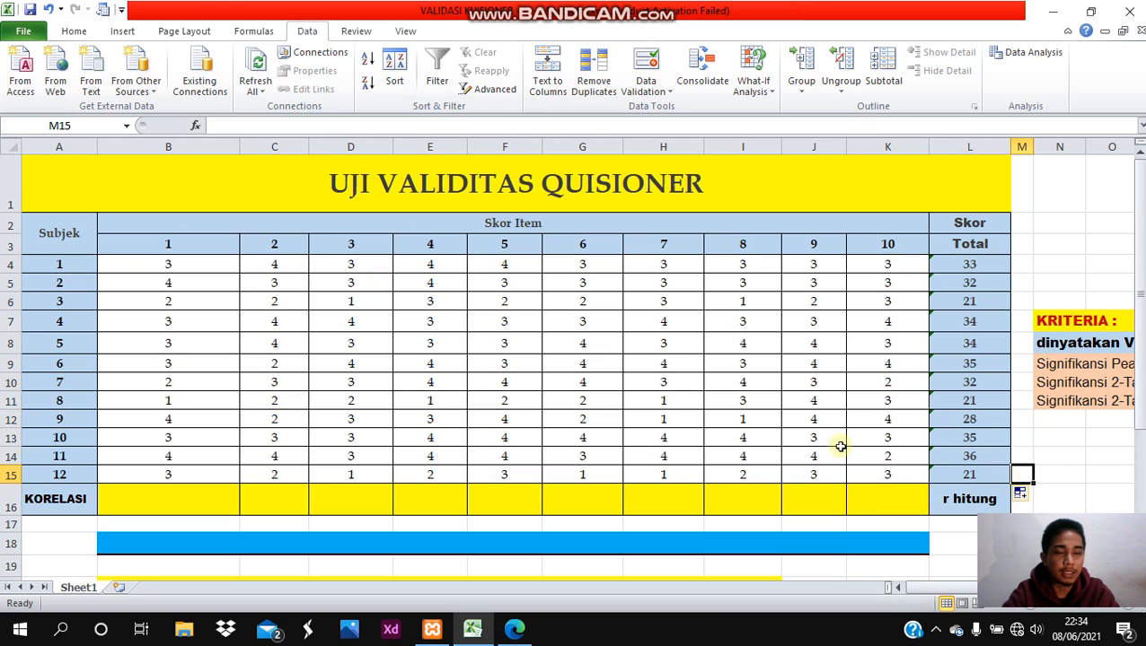
- Enter the correlation formula =CORREL(B4:B15;L4:L15) for item 1 in cell B16 of the KORELASI row
left_click(168, 492)
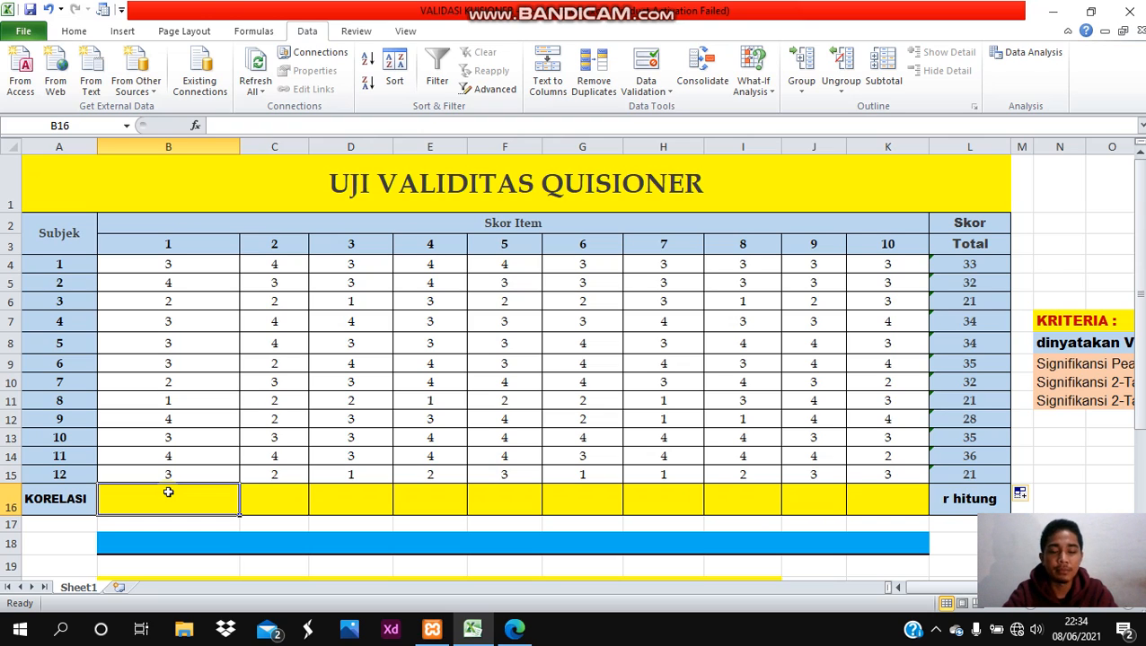
type("=COR")
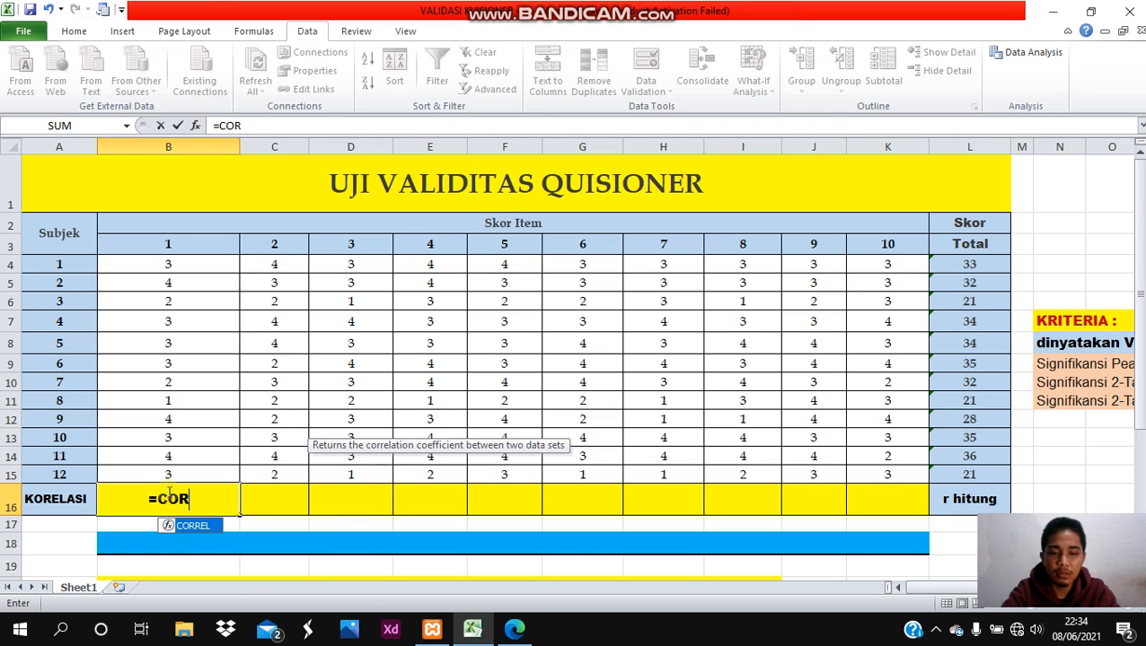
type("REL")
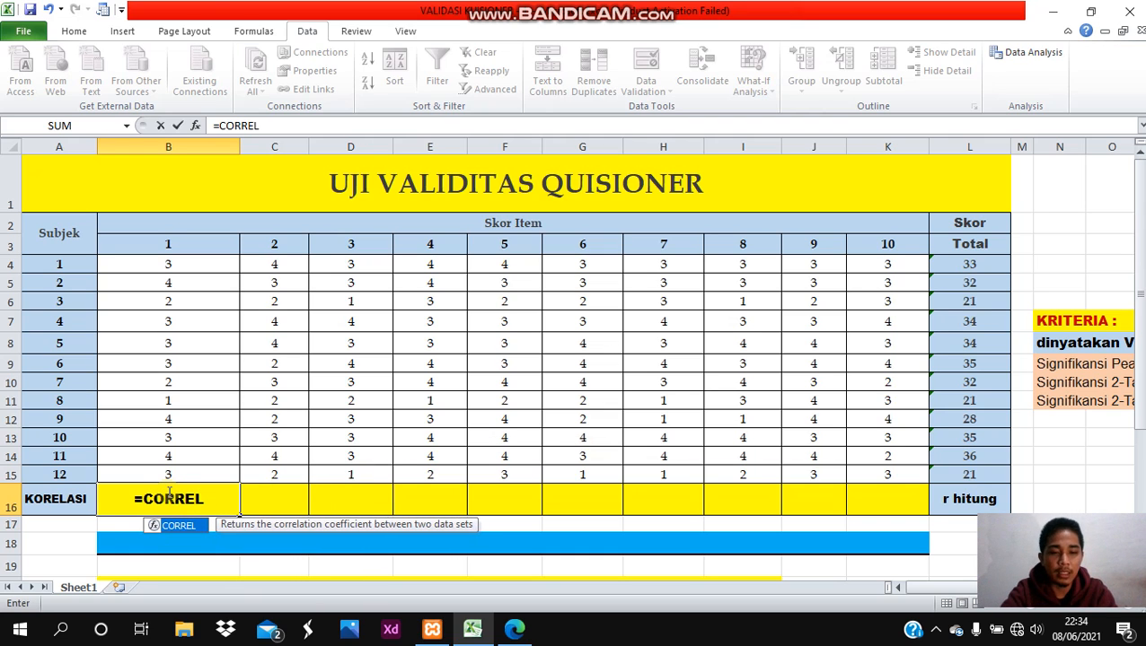
type("(")
left_click_drag(194, 267, 189, 470)
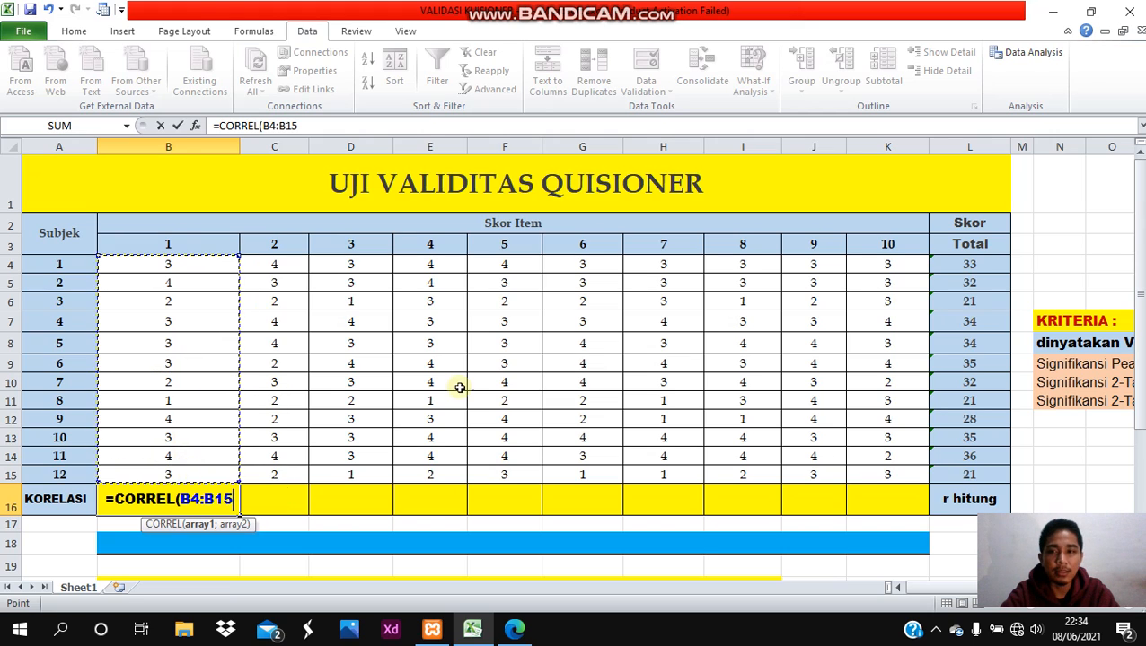
type(";")
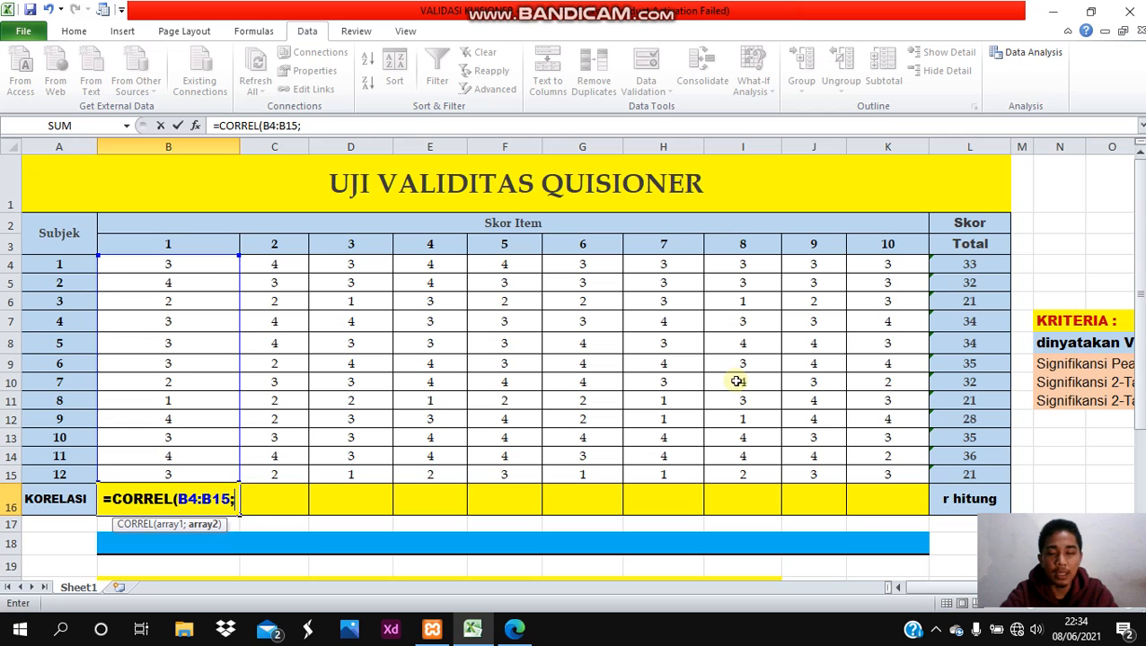
left_click_drag(958, 266, 969, 472)
type(")")
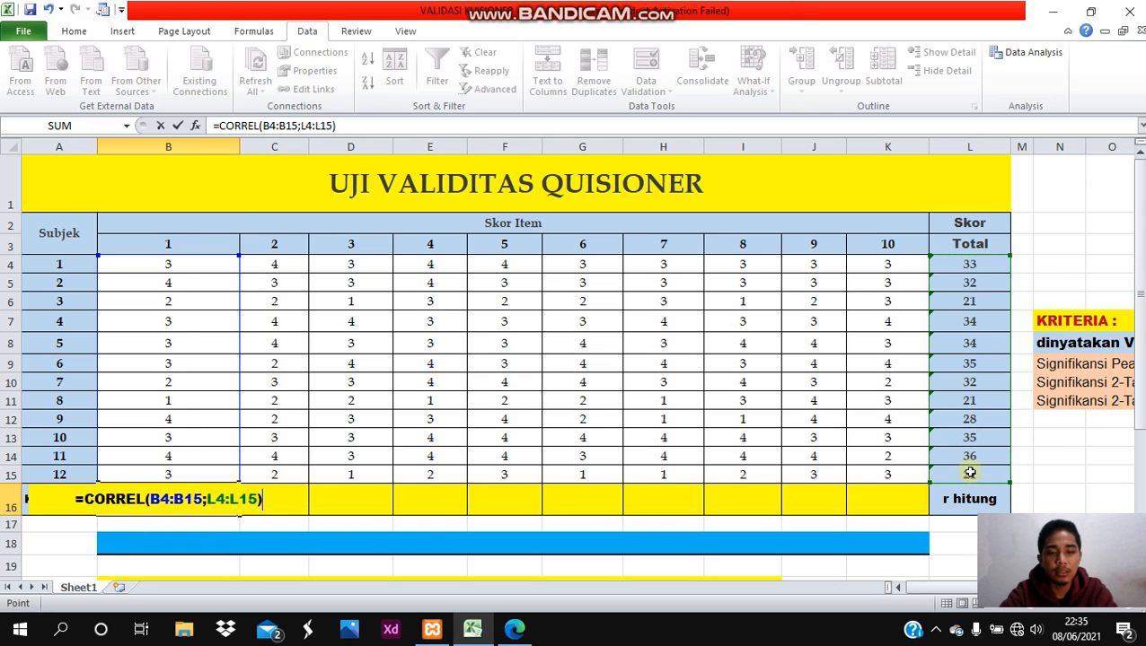
- Make the total score range in B16's formula absolute, giving =CORREL(B4:B15;$L$4:$L$15), and confirm it
left_click(300, 125)
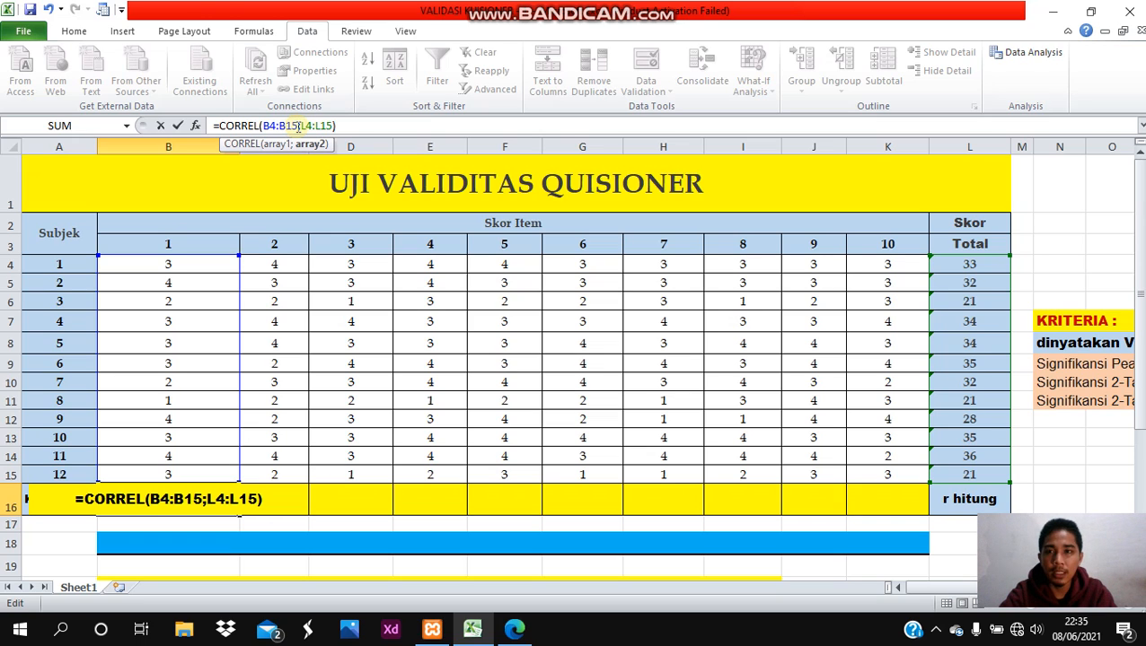
type("$")
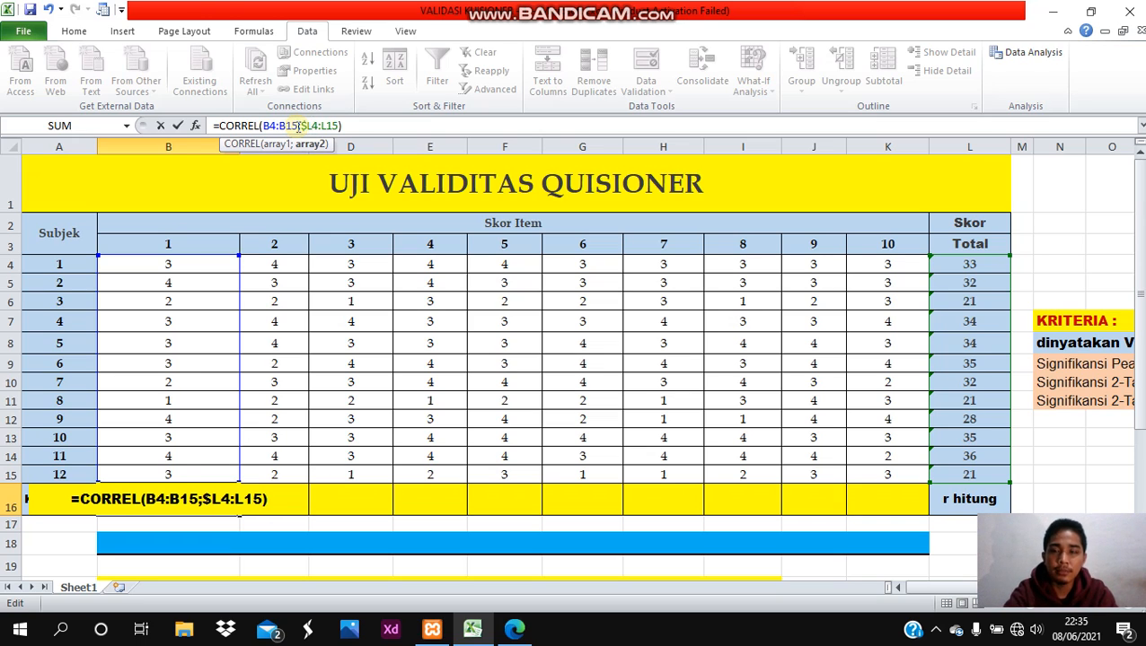
key("Right")
type("$")
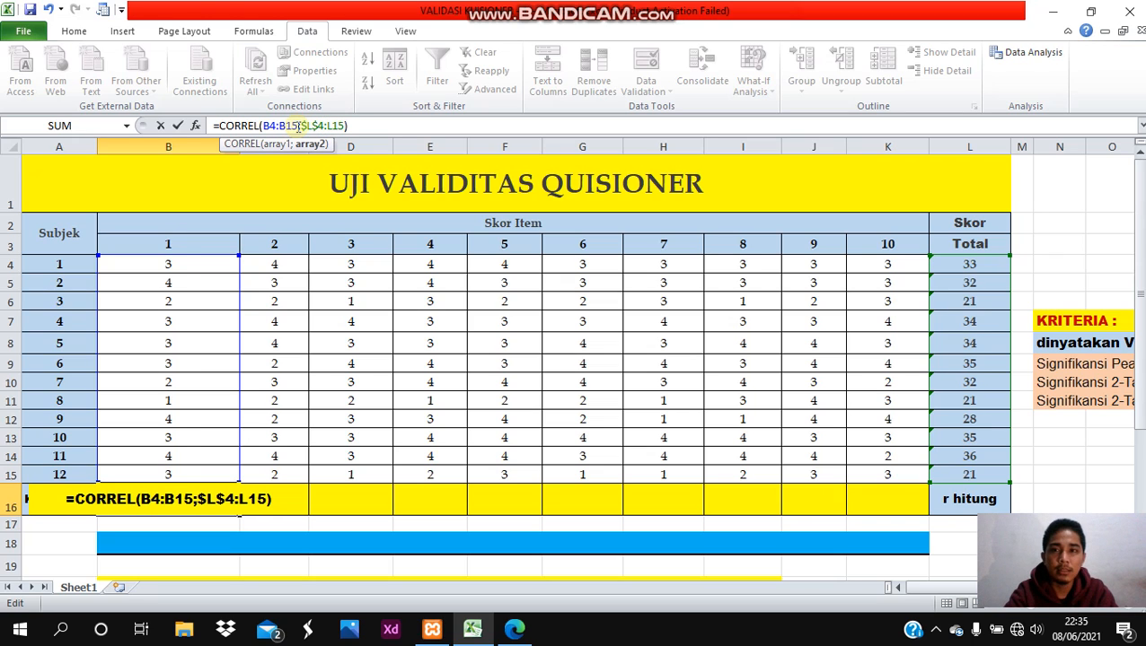
key("Right")
key("Right")
type("$")
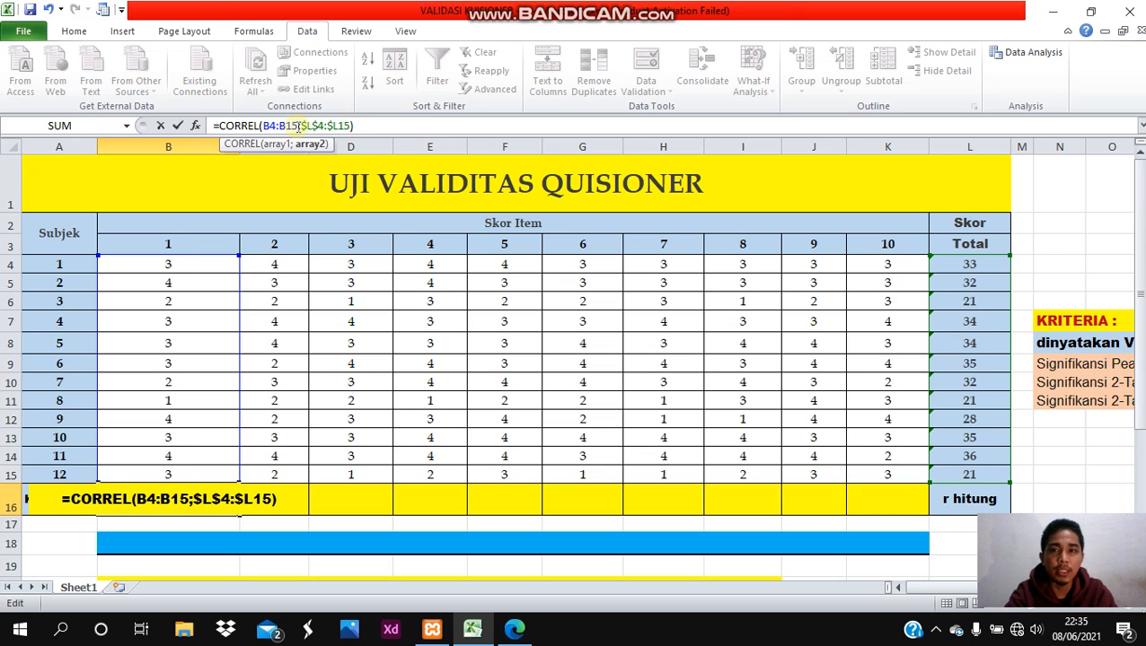
type("$")
key("Return")
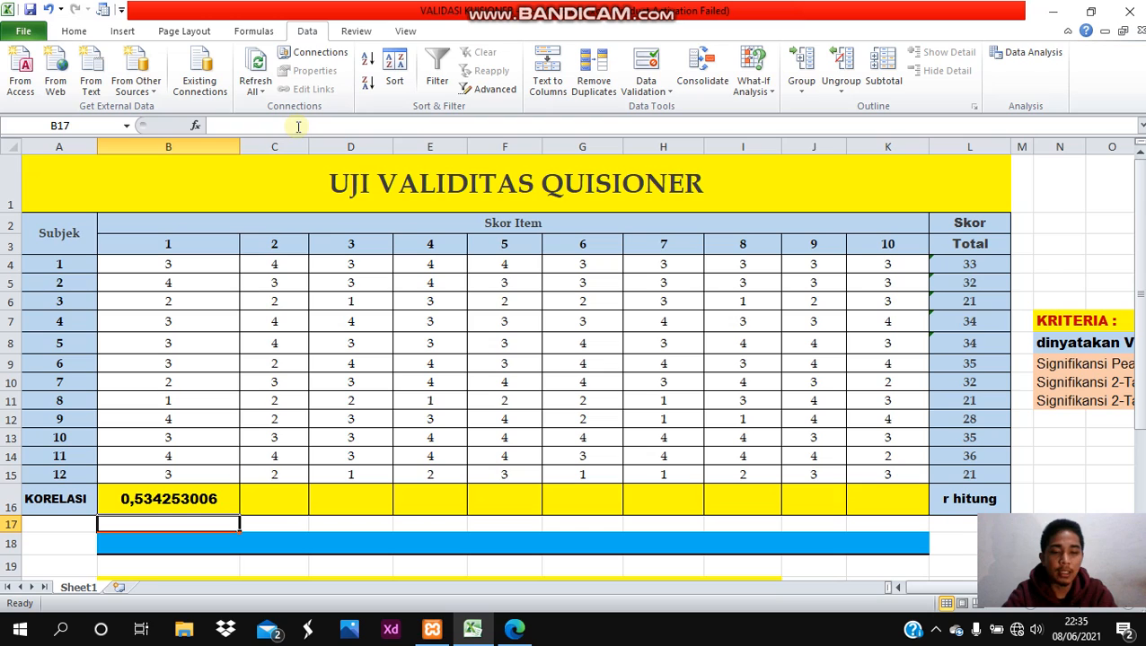
- Copy the correlation formula from B16 across the KORELASI row through K16 for items 2 to 10
left_click(192, 503)
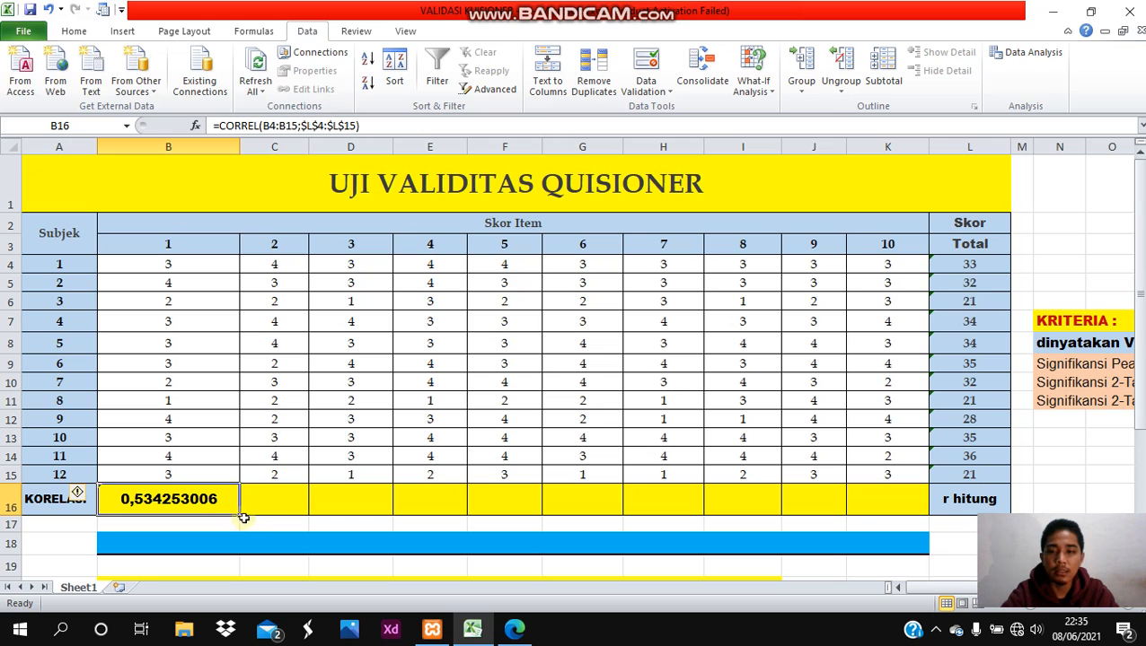
left_click(289, 452)
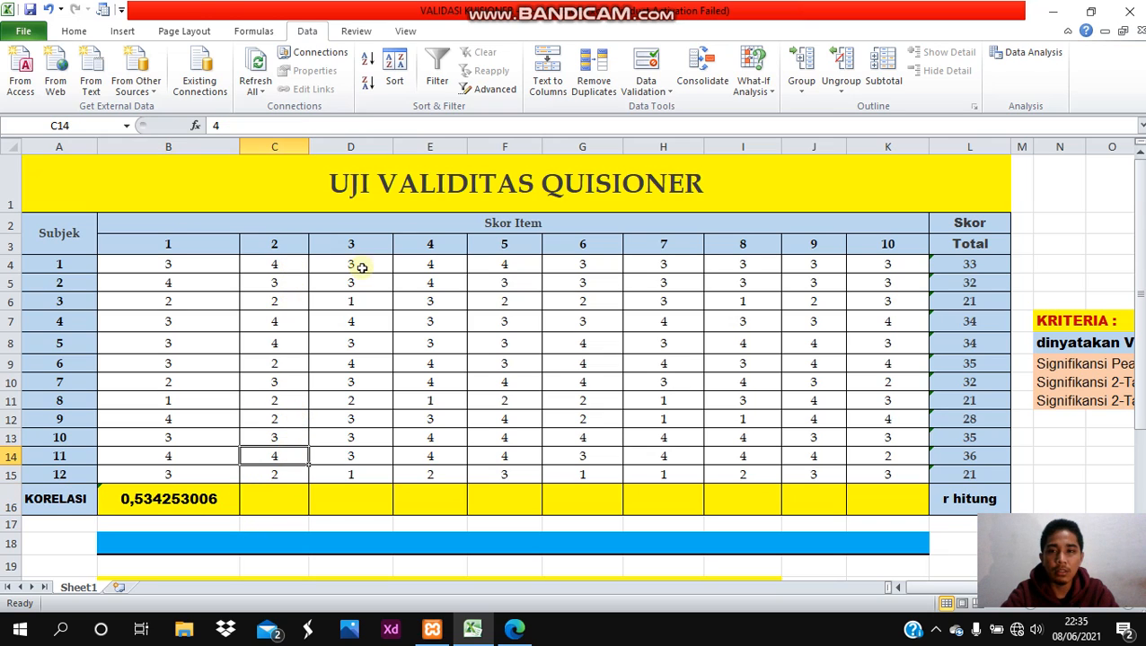
left_click_drag(236, 494, 894, 499)
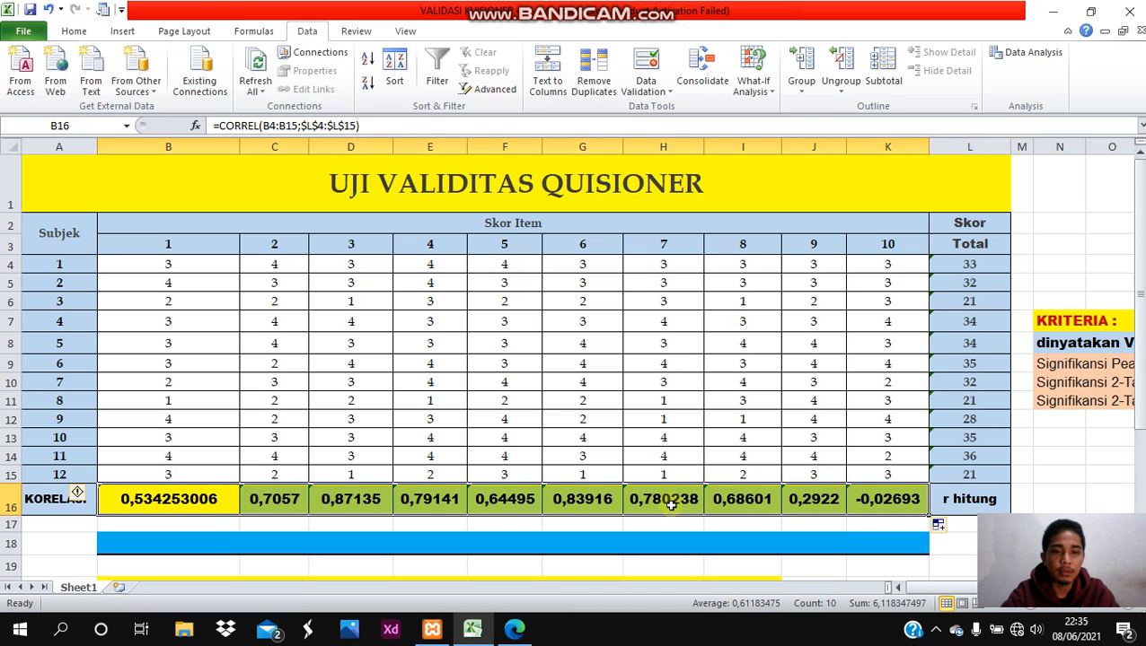
- Review the correlation results for items 5 and 9 and the validity criteria listed under KRITERIA beside the table
left_click(469, 509)
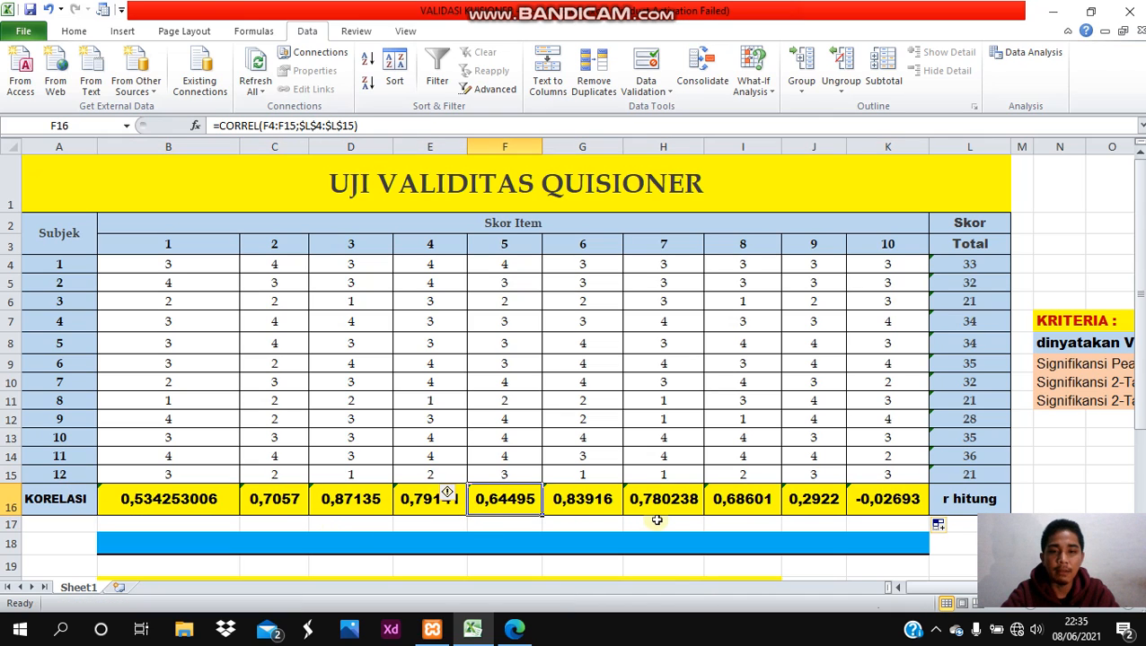
left_click(801, 506)
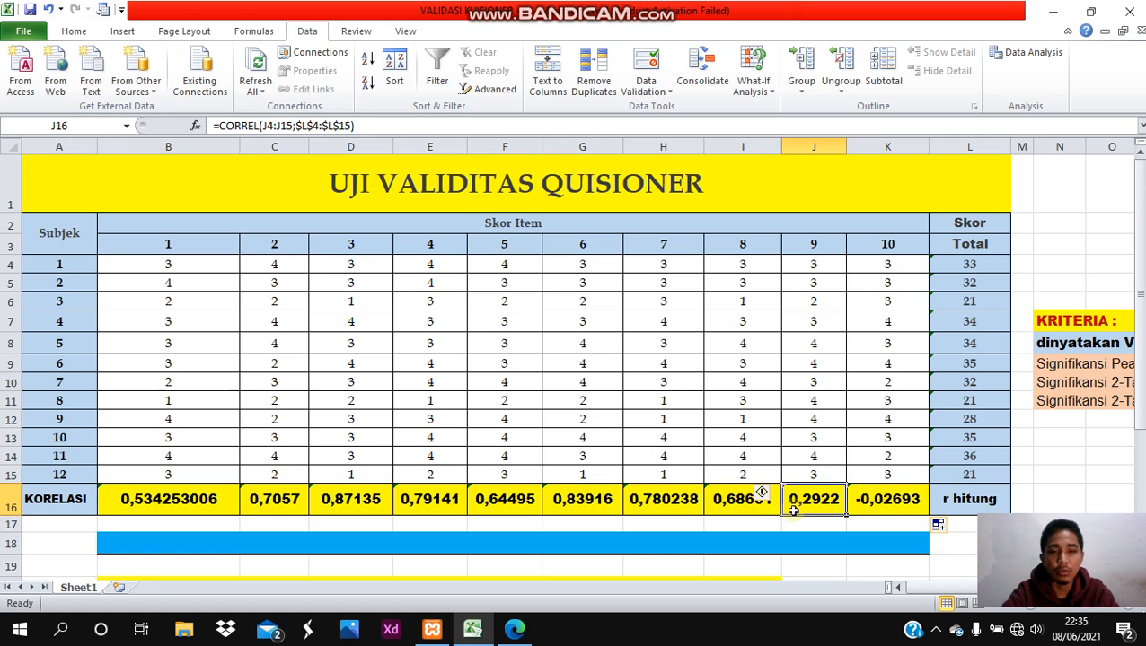
scroll(761, 493, "right", 1)
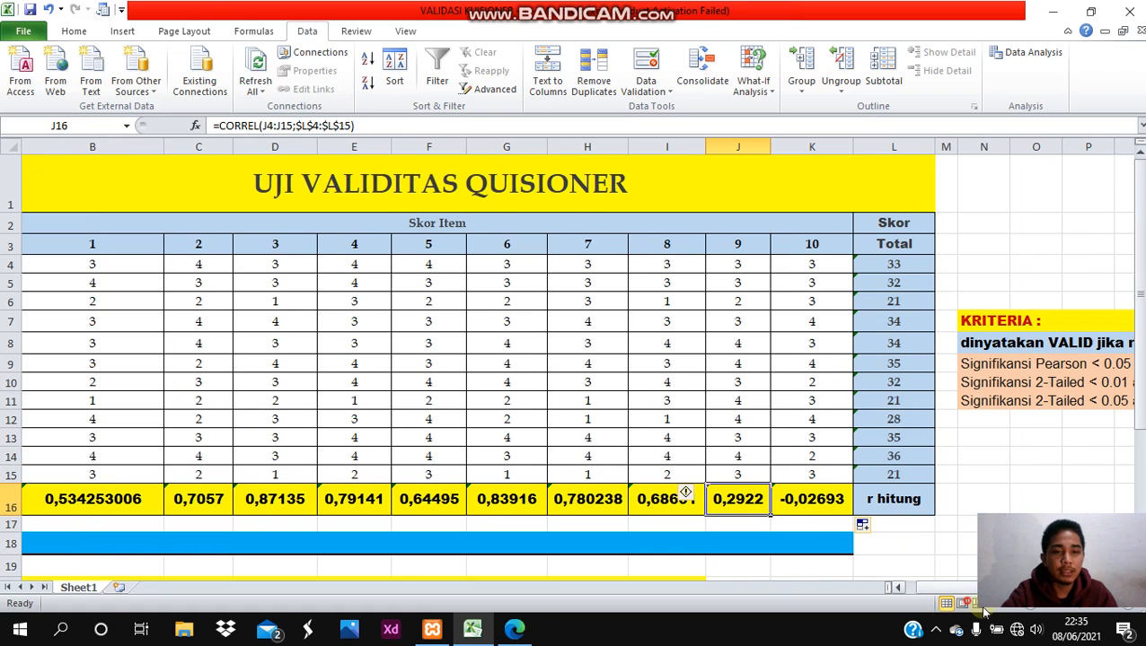
left_click_drag(938, 586, 946, 586)
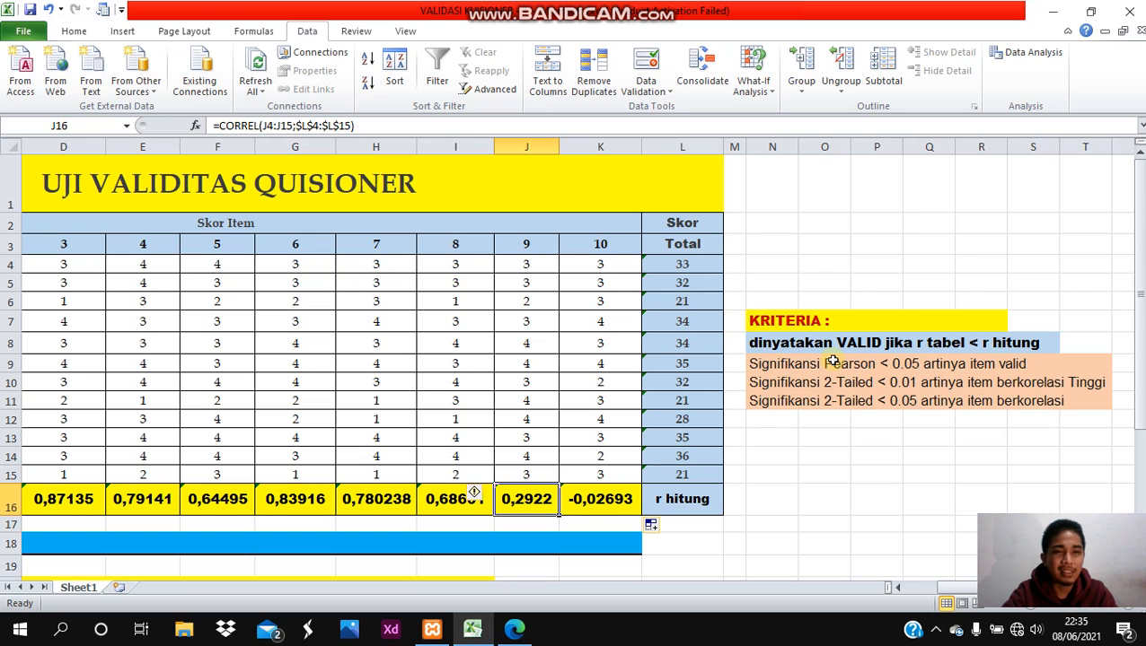
left_click(790, 414)
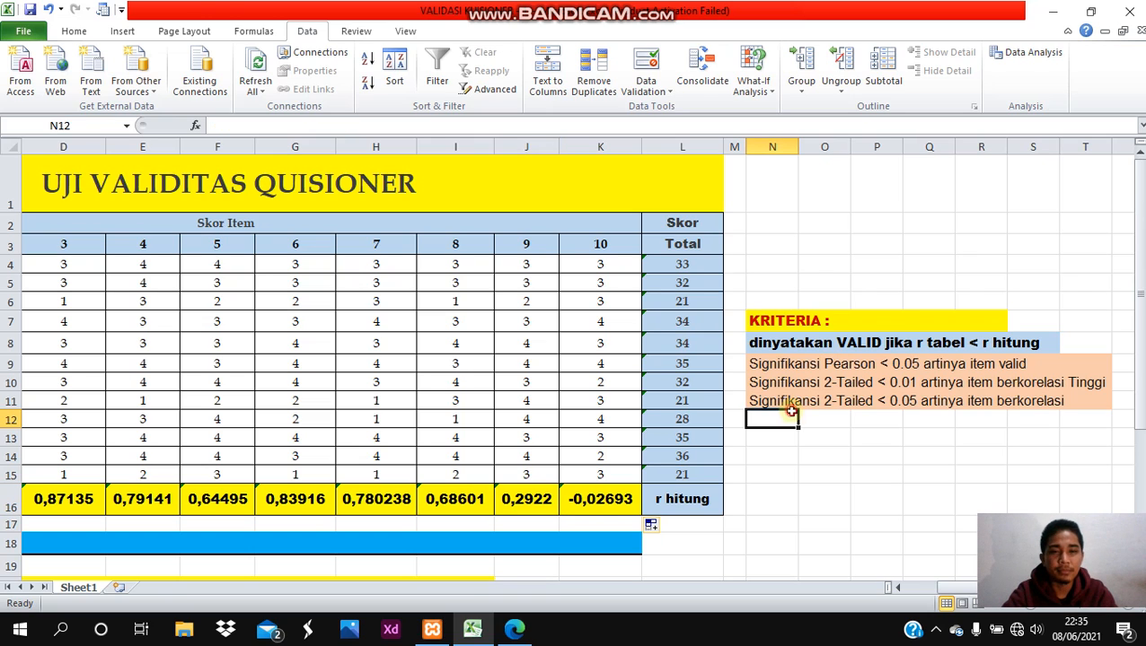
left_click(768, 368)
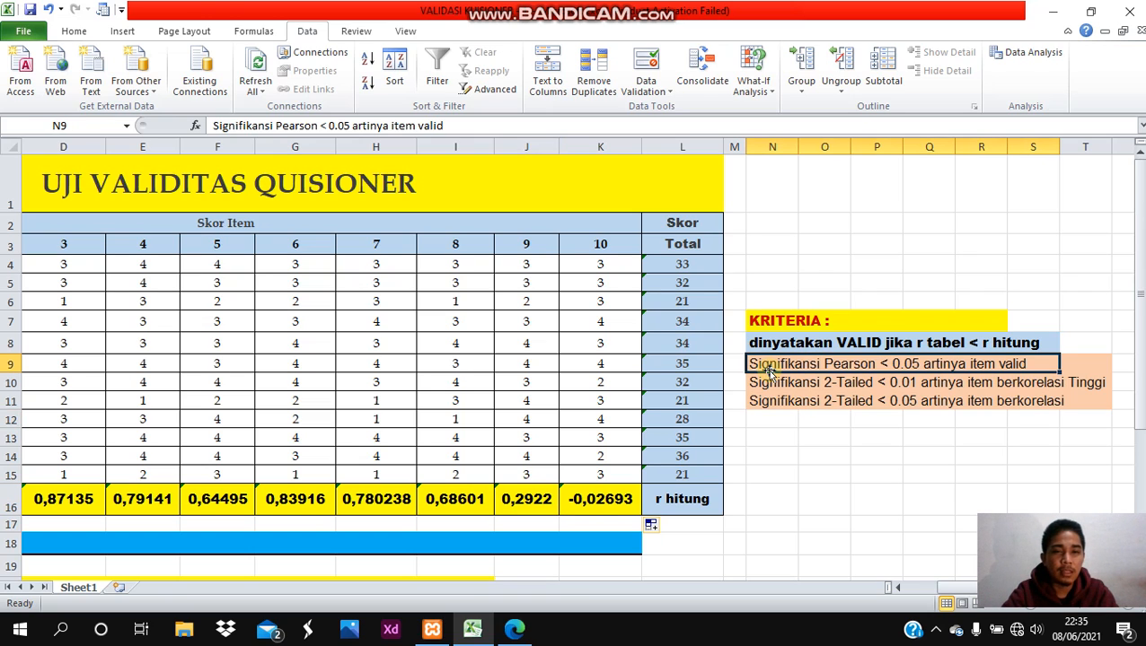
- Review the two item validity statements under KESIMPULAN below the correlation row
left_click(774, 423)
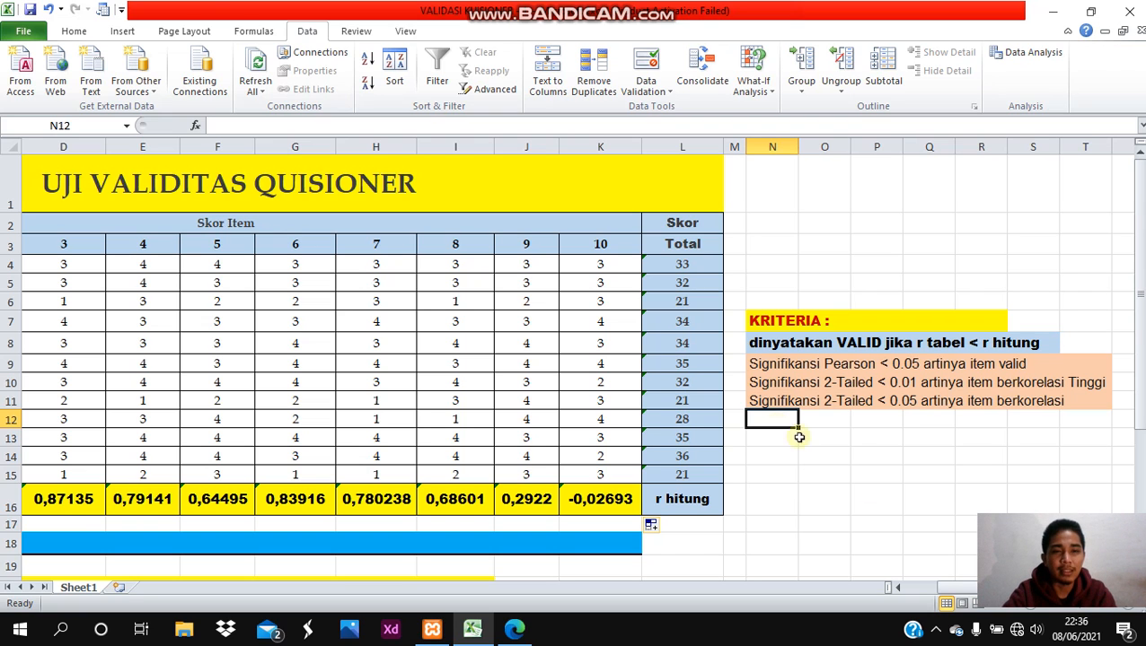
left_click_drag(947, 591, 870, 592)
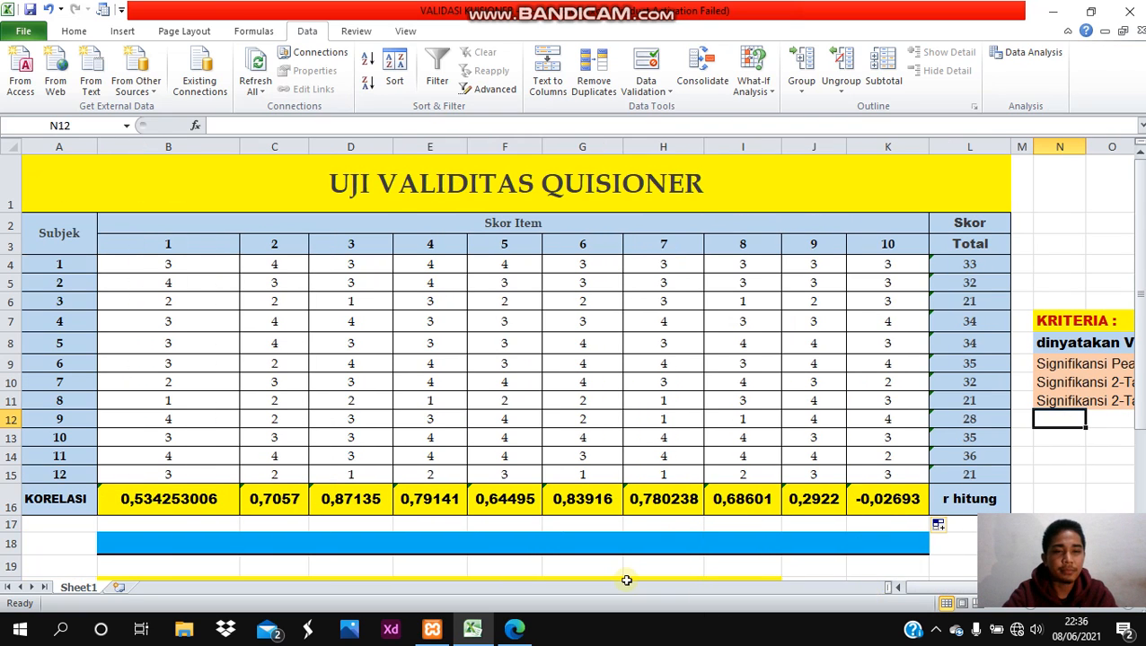
scroll(520, 500, "down", 1)
scroll(520, 501, "down", 1)
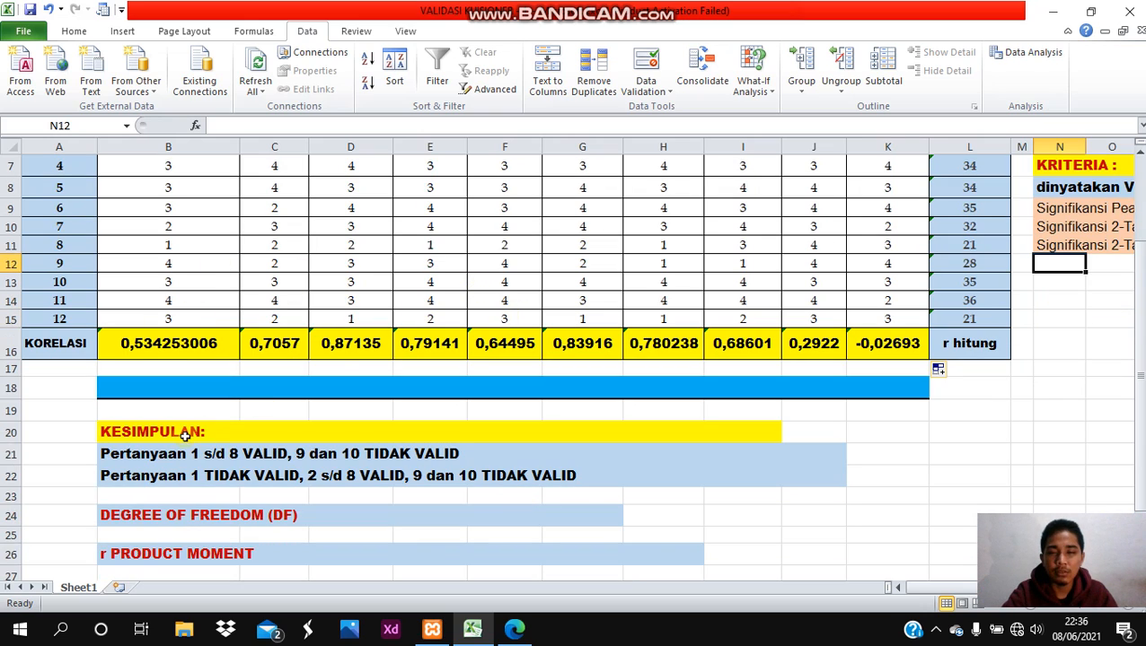
left_click(164, 458)
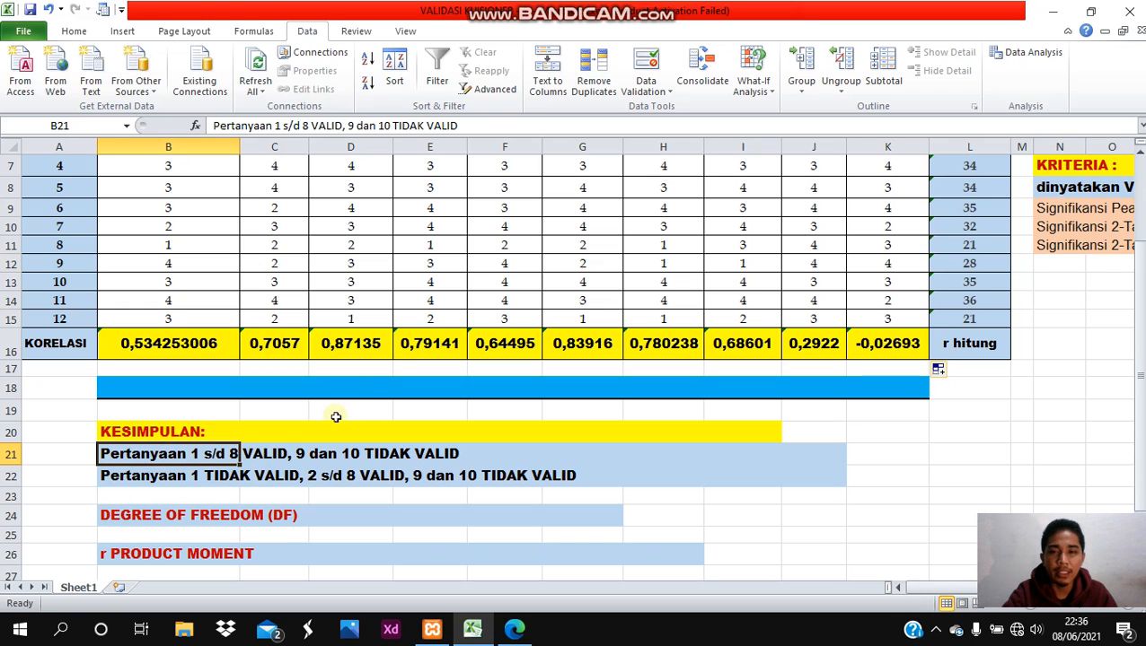
left_click(310, 456)
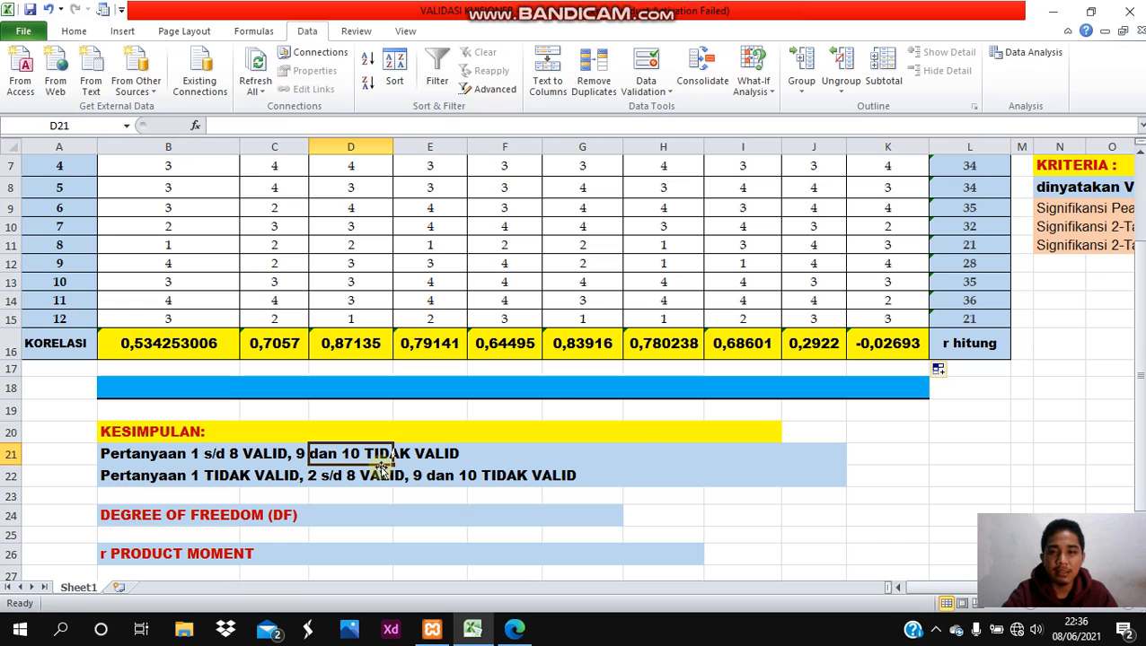
left_click(228, 481)
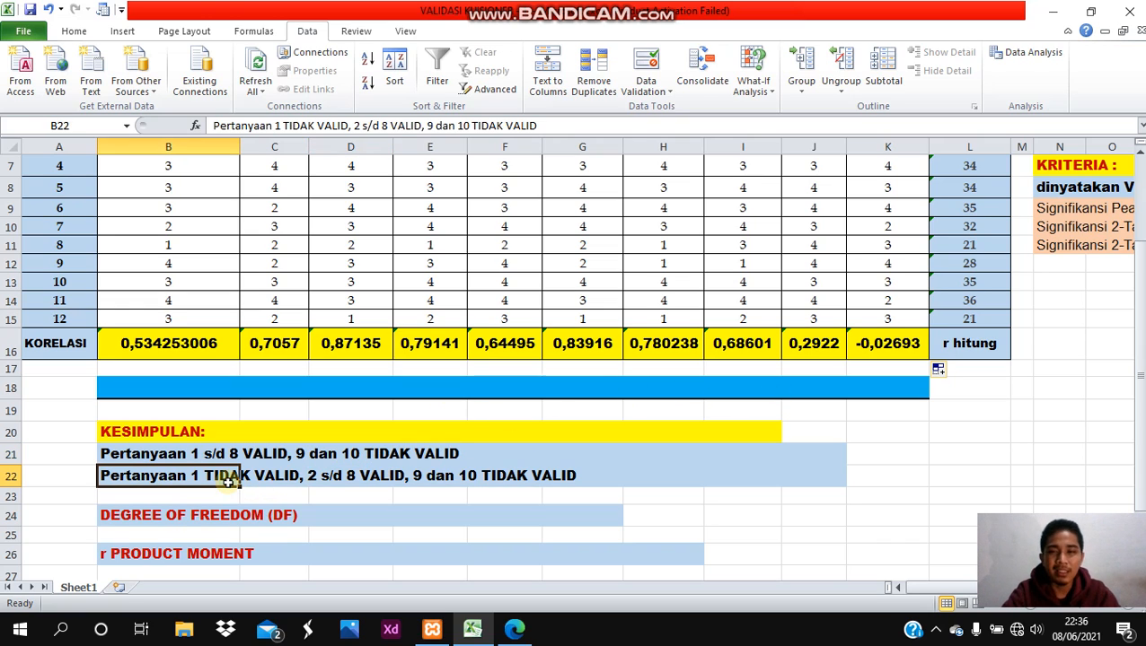
left_click(354, 477)
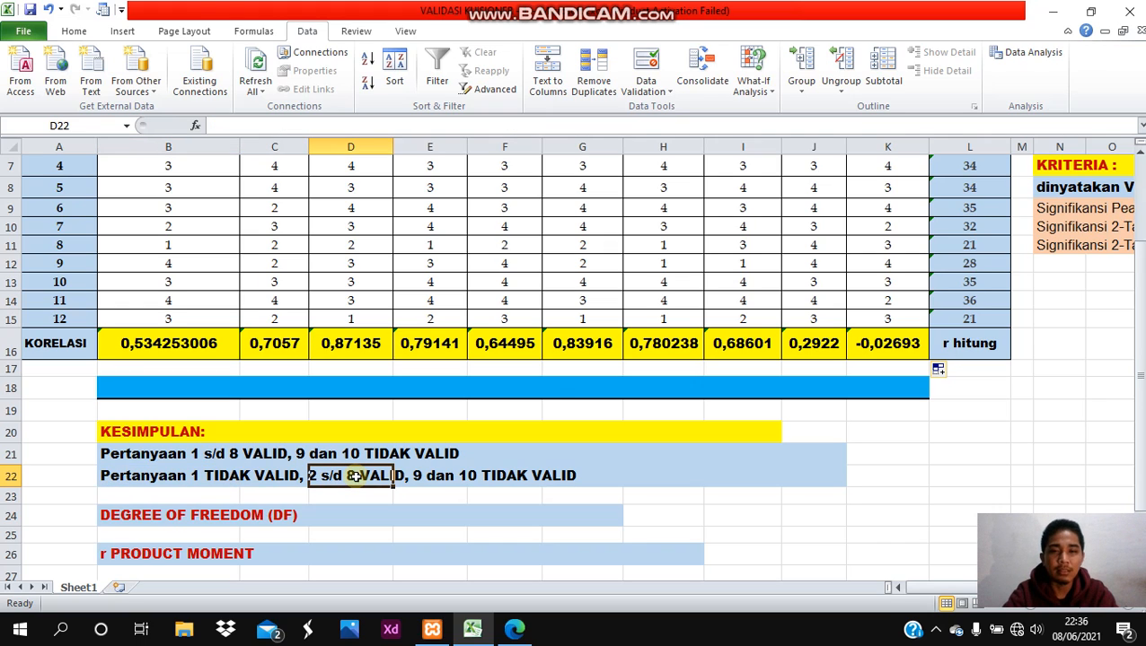
- Enter the calculation 12 - 2 = 10 as text in F24 of the DEGREE OF FREEDOM (DF) row
left_click(329, 521)
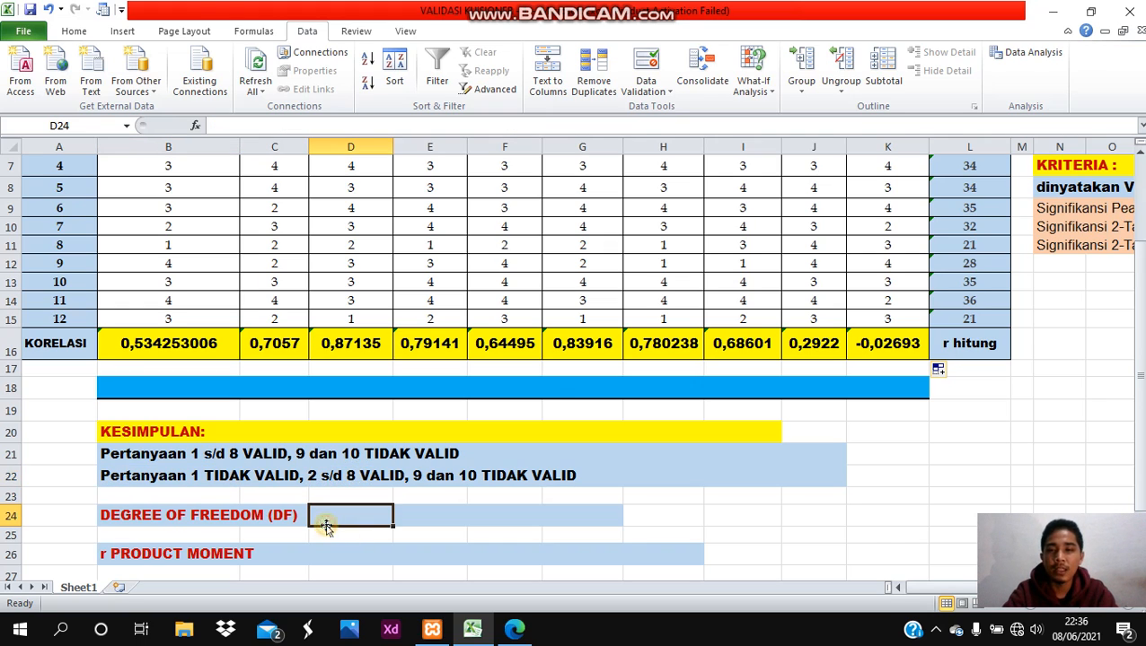
left_click(161, 512)
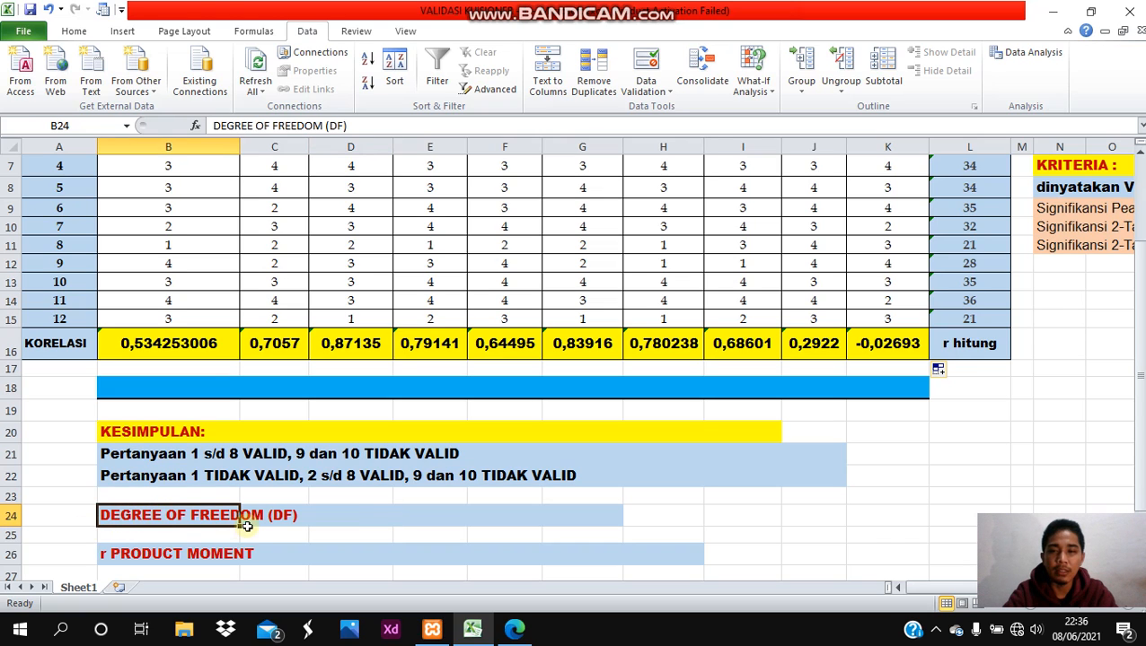
left_click(309, 522)
left_click(526, 520)
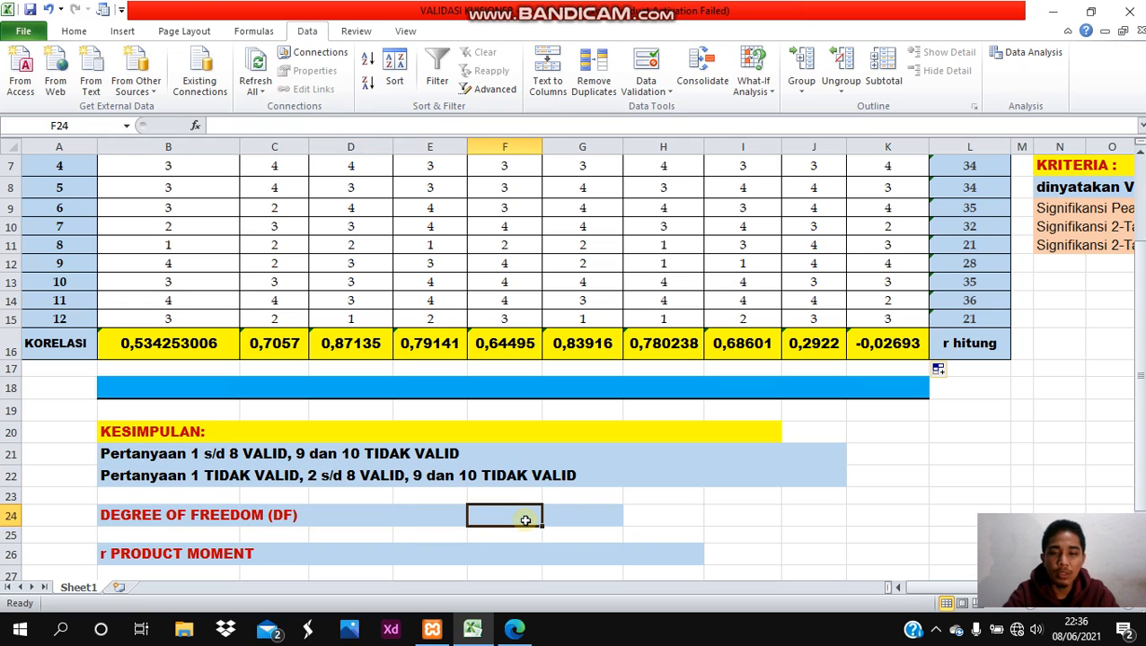
type("12")
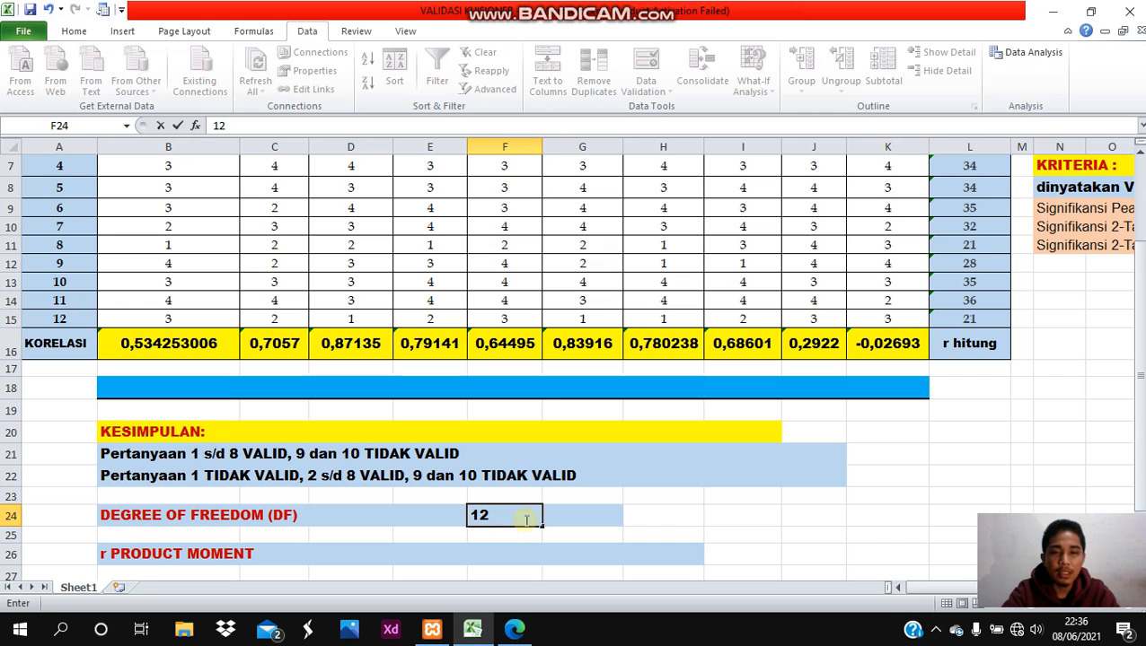
type(" - 2")
key("BackSpace")
type("2")
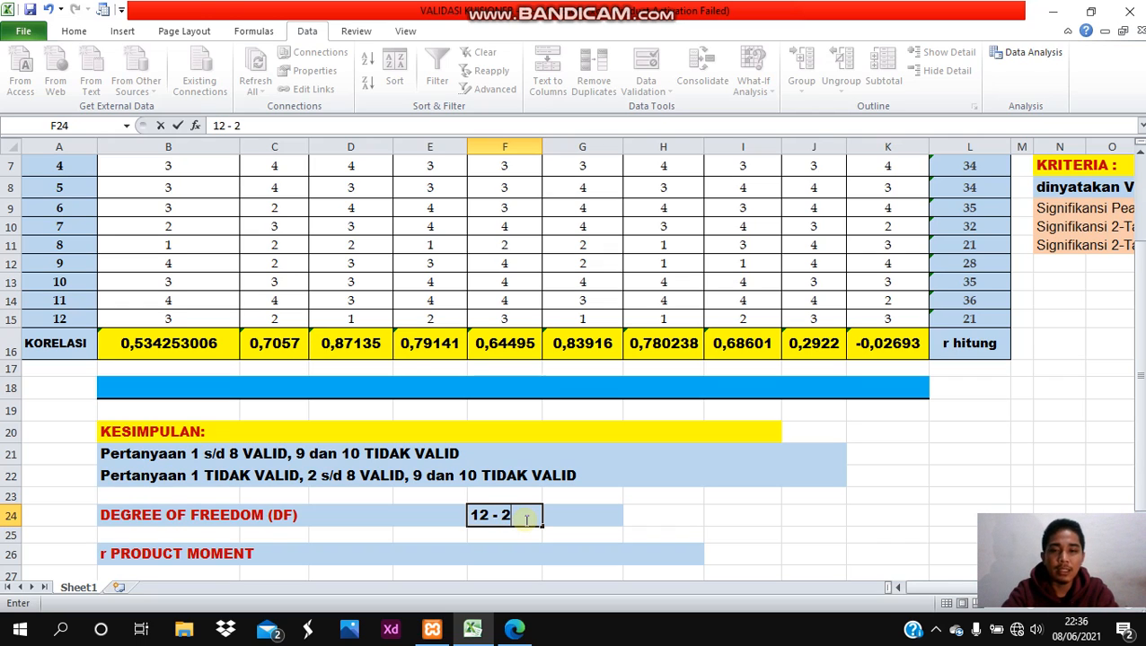
type(" = 10")
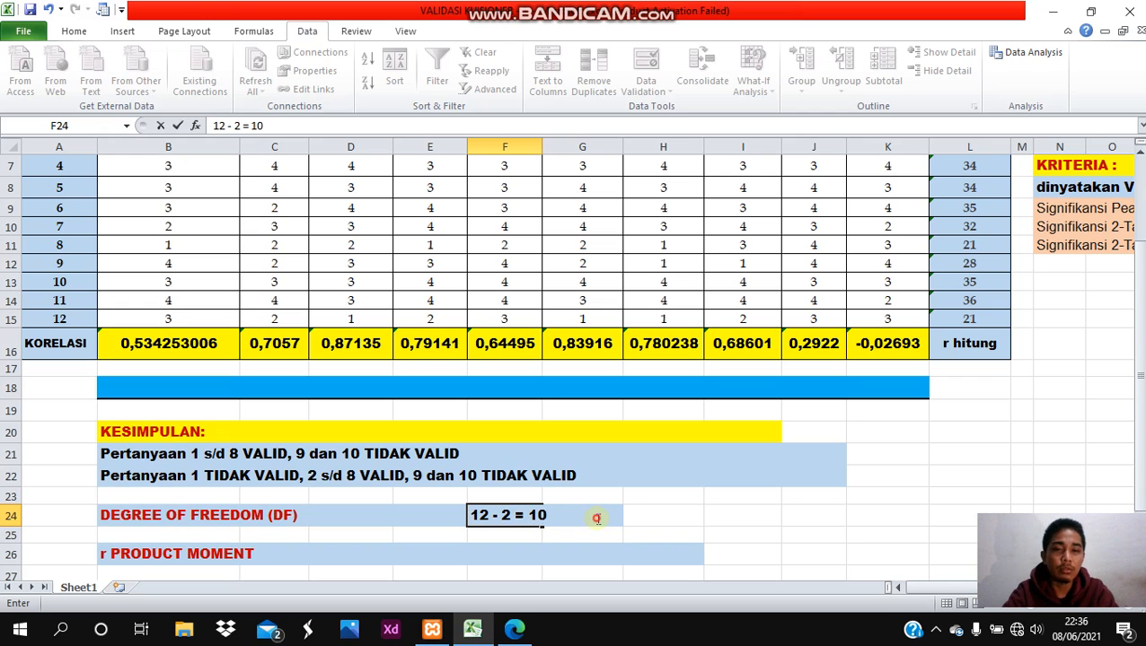
key("F2")
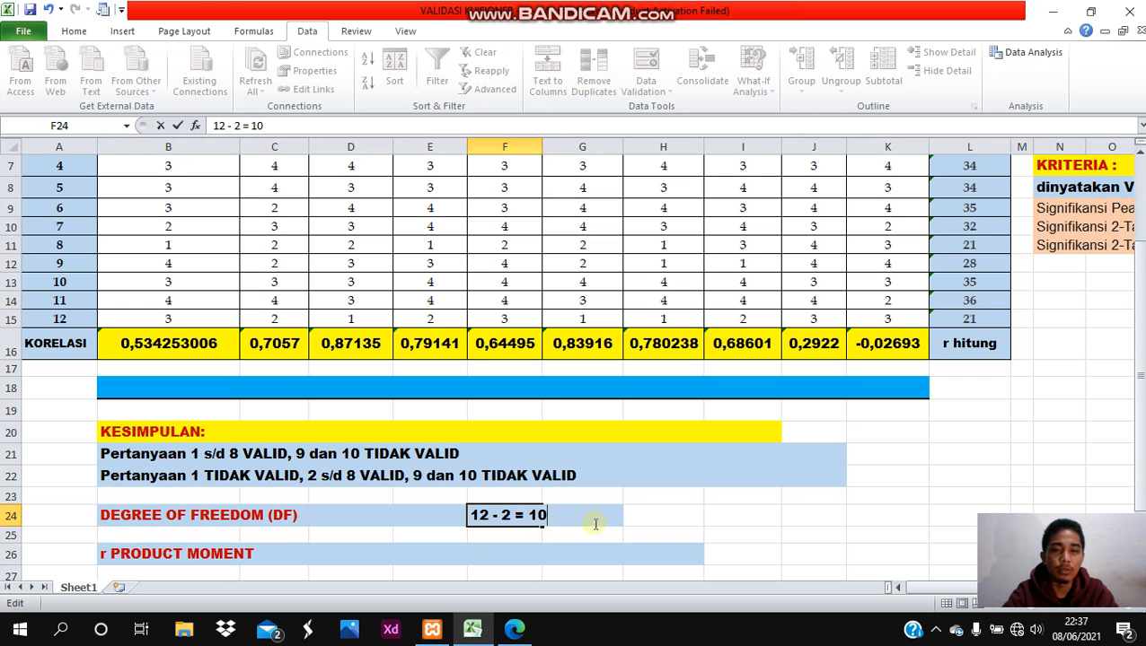
left_click(583, 537)
- Label cell G26 in the r PRODUCT MOMENT row with the text r Tabel
left_click(577, 551)
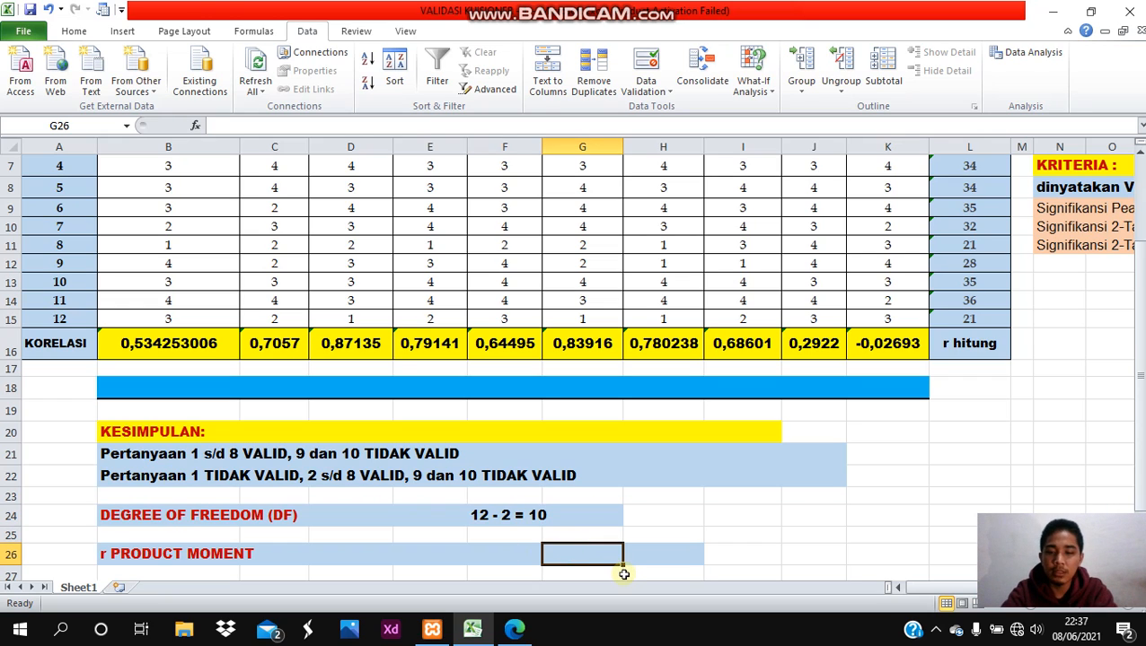
type("r Tabel")
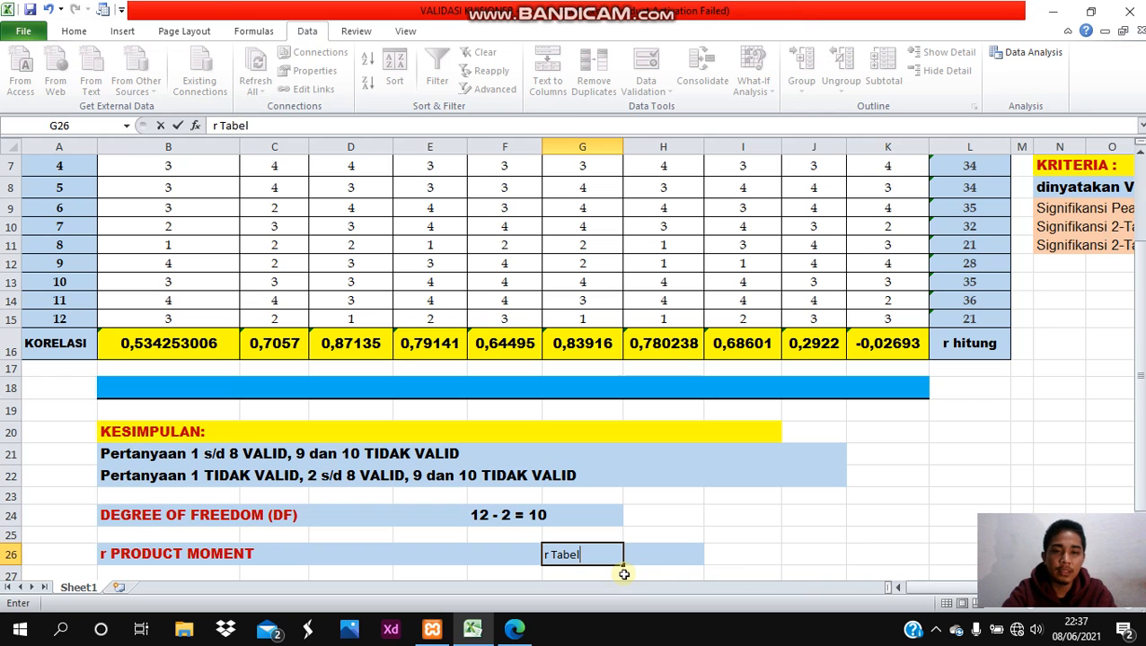
left_click(721, 573)
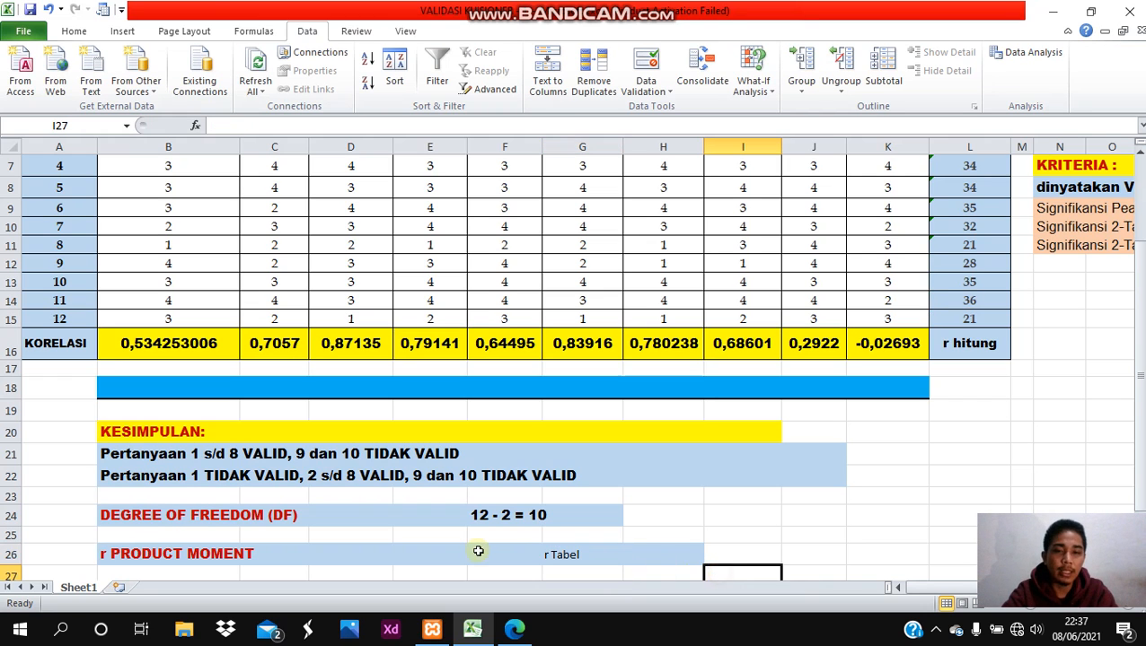
- Copy the r value 0.576 for N = 10 from the r product moment table PDF in Edge into Excel cell F26
left_click(471, 553)
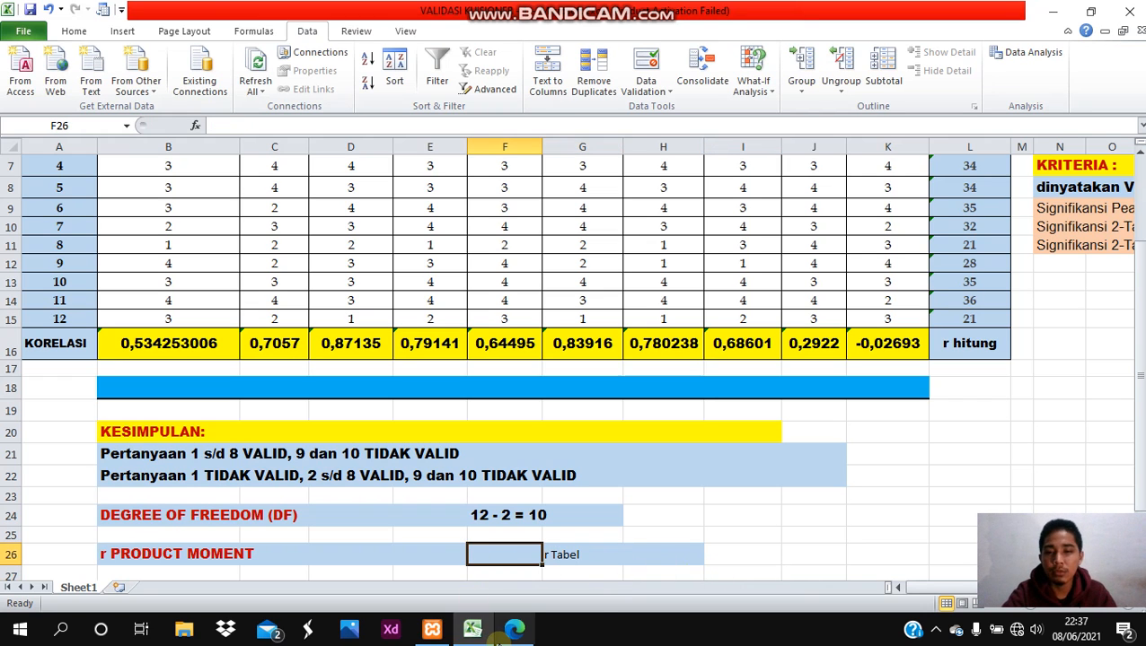
mouse_move(499, 633)
left_click(584, 555)
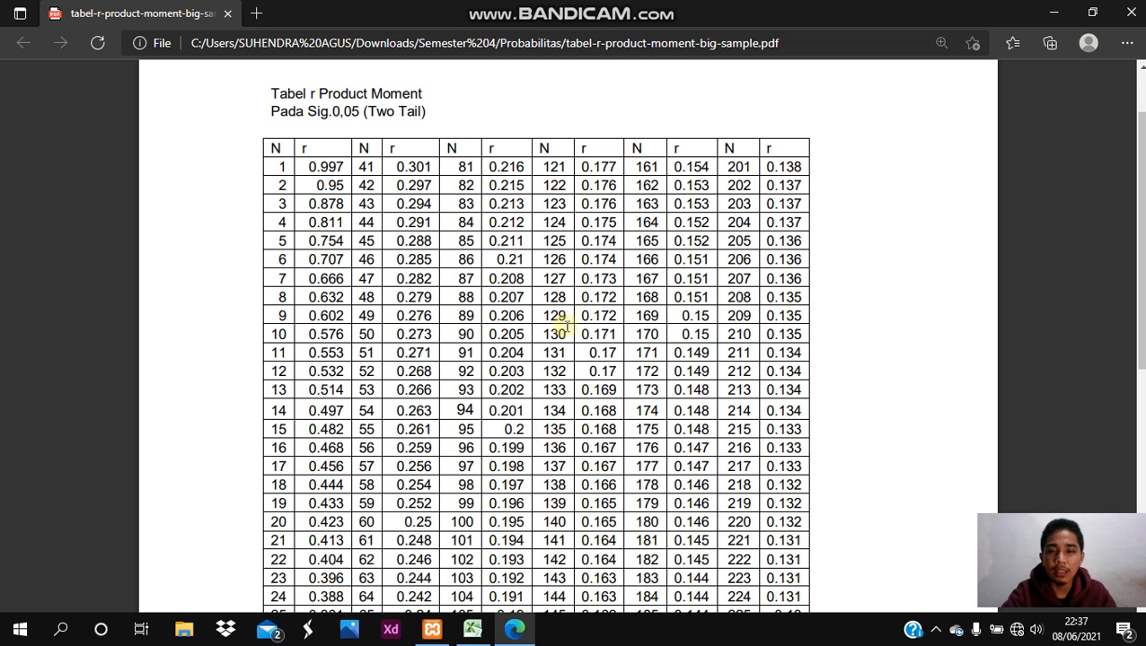
scroll(634, 305, "up", 2)
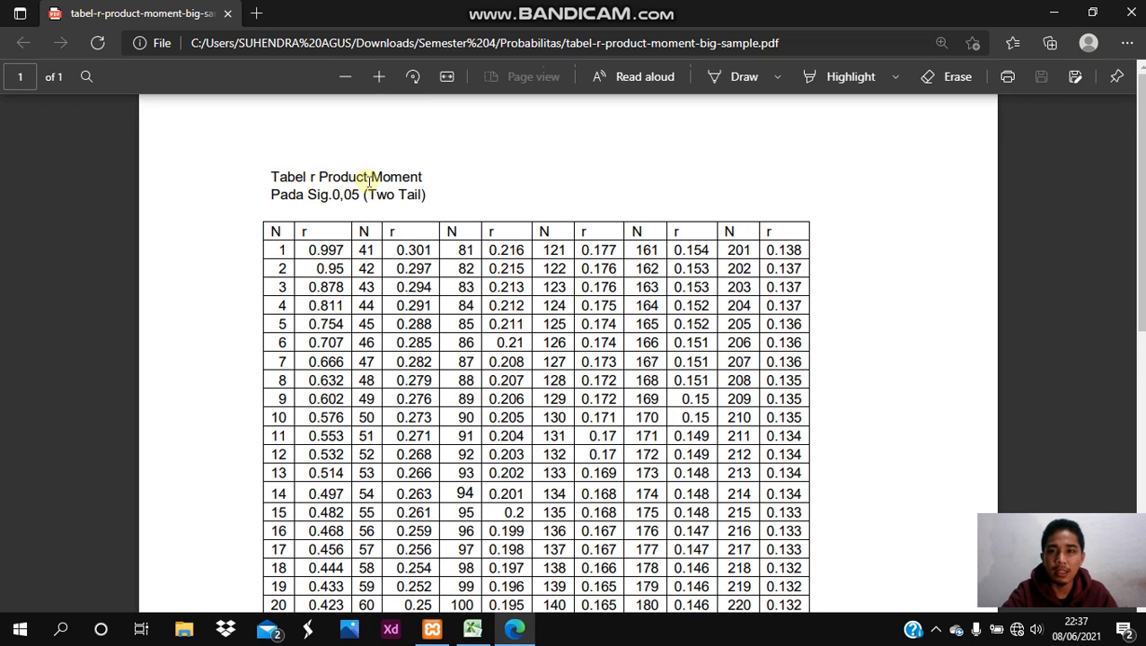
scroll(339, 196, "down", 2)
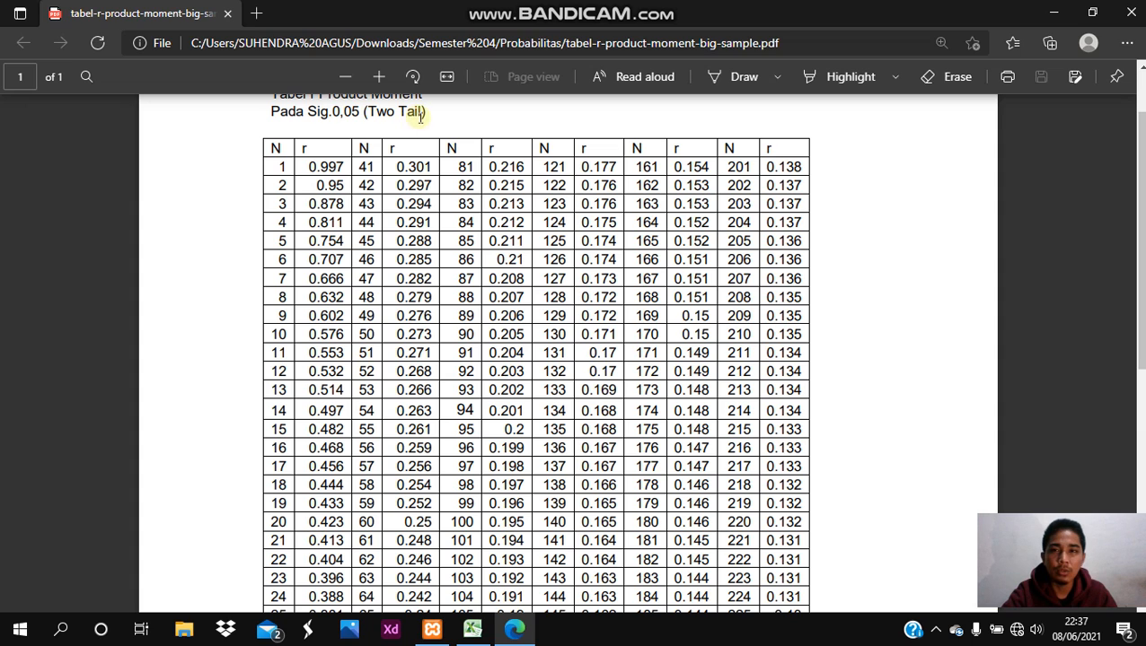
scroll(332, 263, "down", 2)
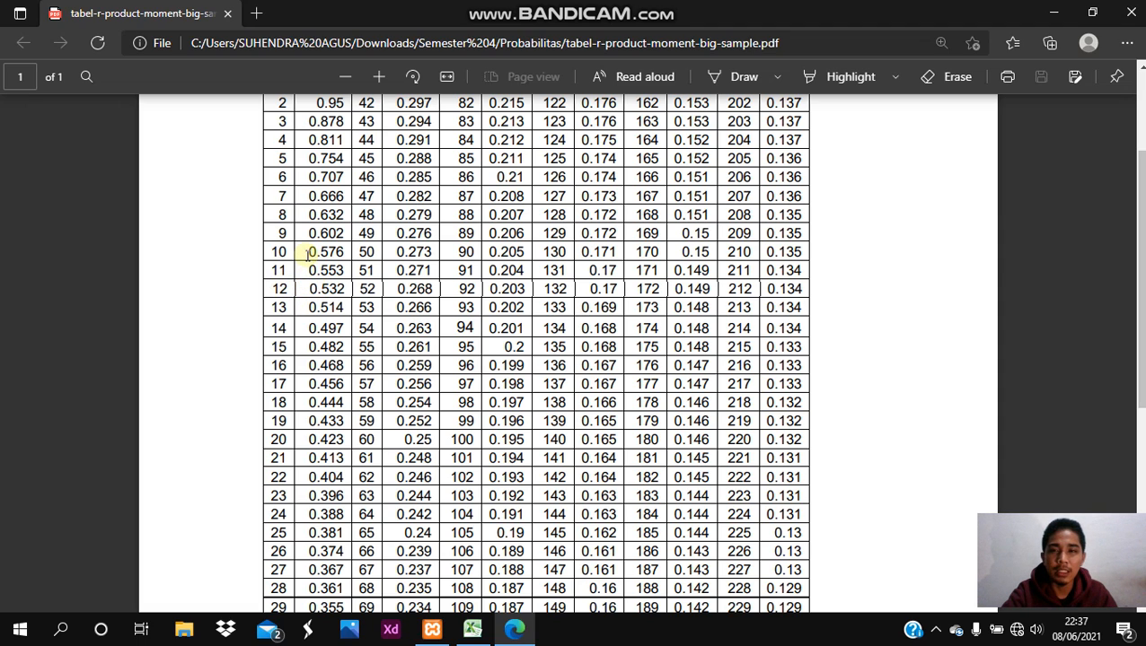
scroll(307, 251, "up", 2)
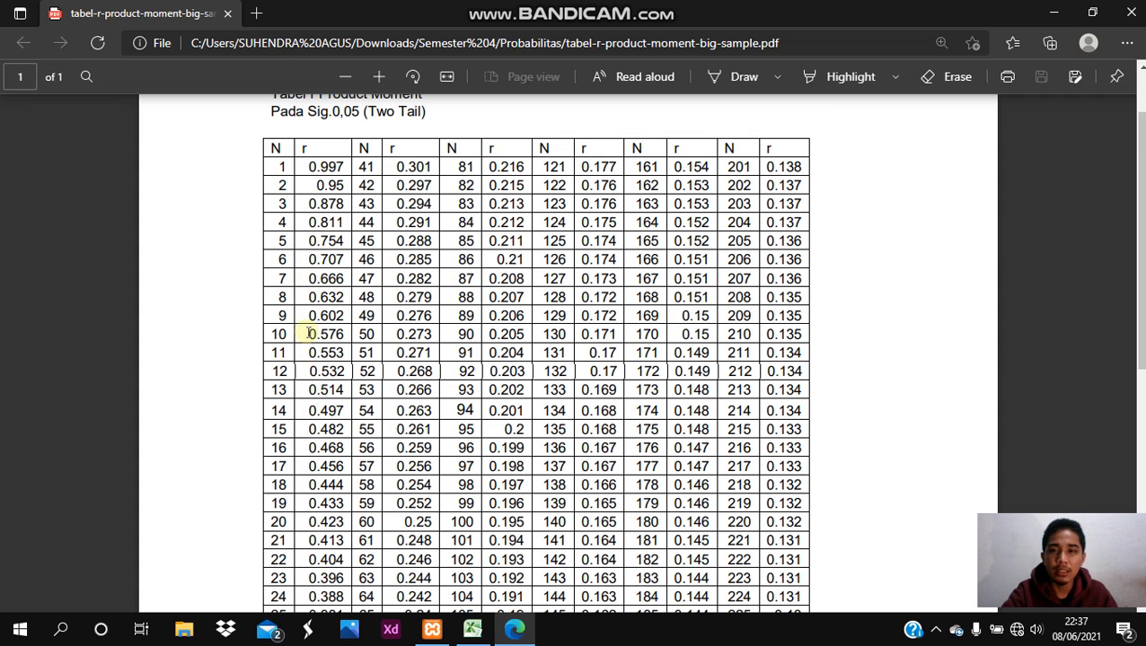
left_click_drag(309, 333, 351, 334)
key("ctrl+c")
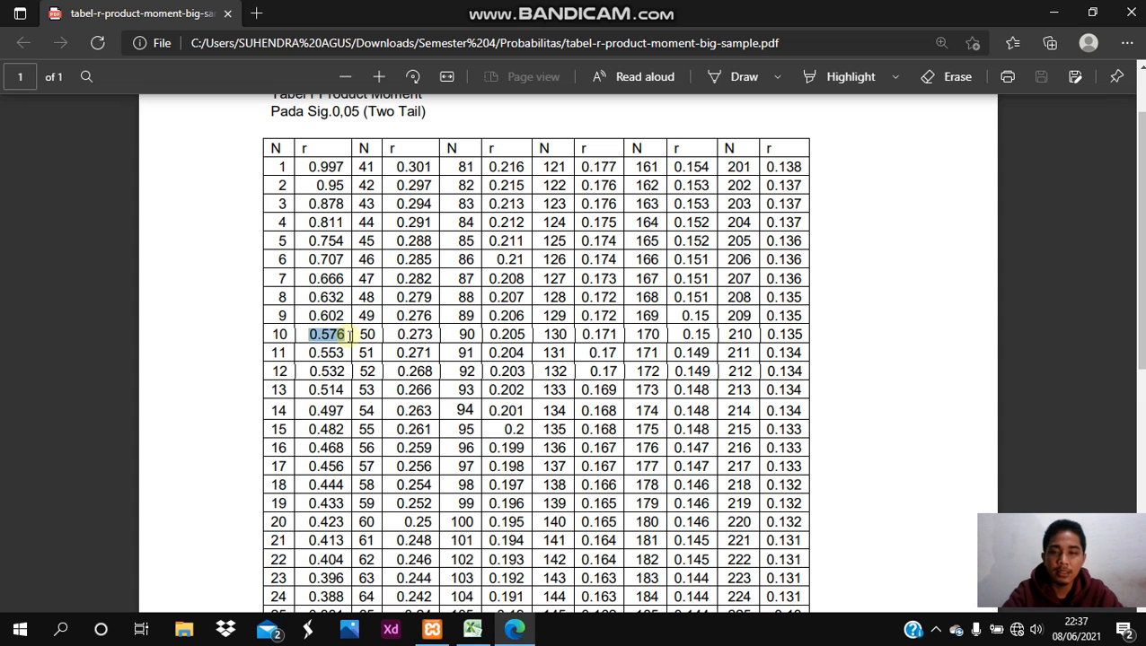
left_click(472, 629)
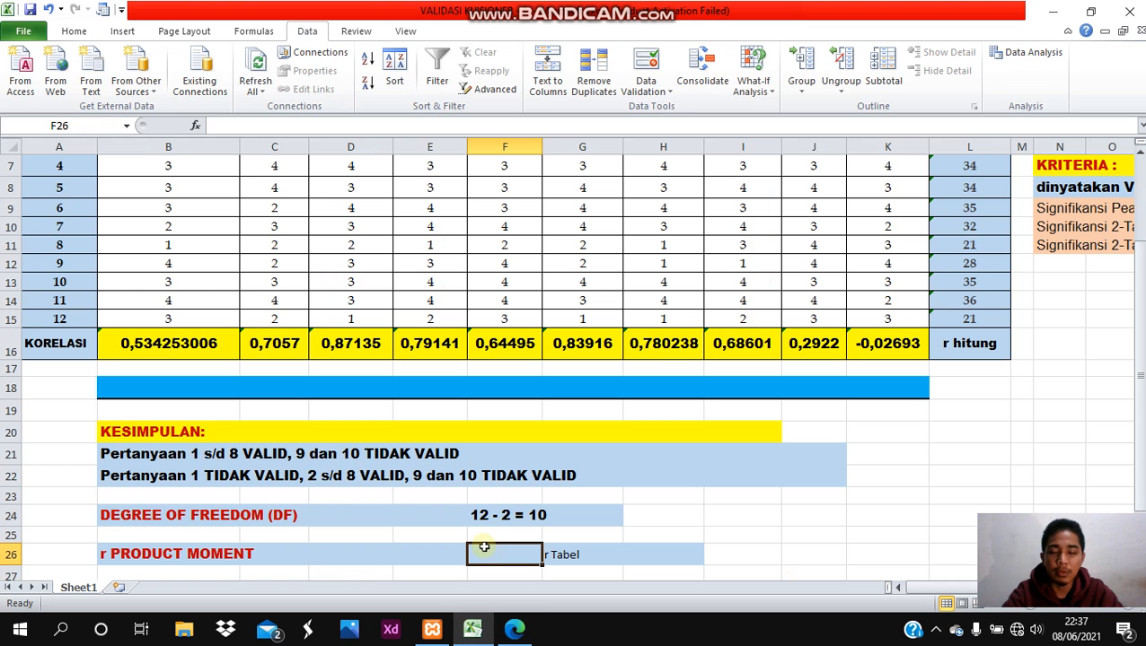
key("ctrl+v")
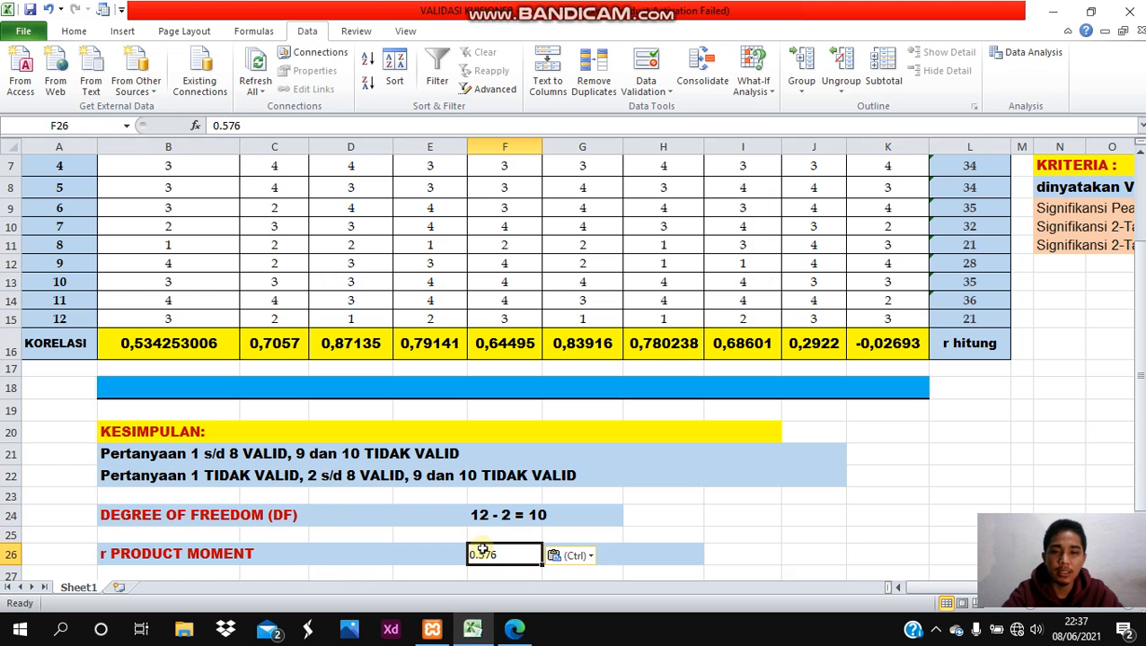
- Center the r table value in F26, increase its font size and make it bold
left_click(75, 31)
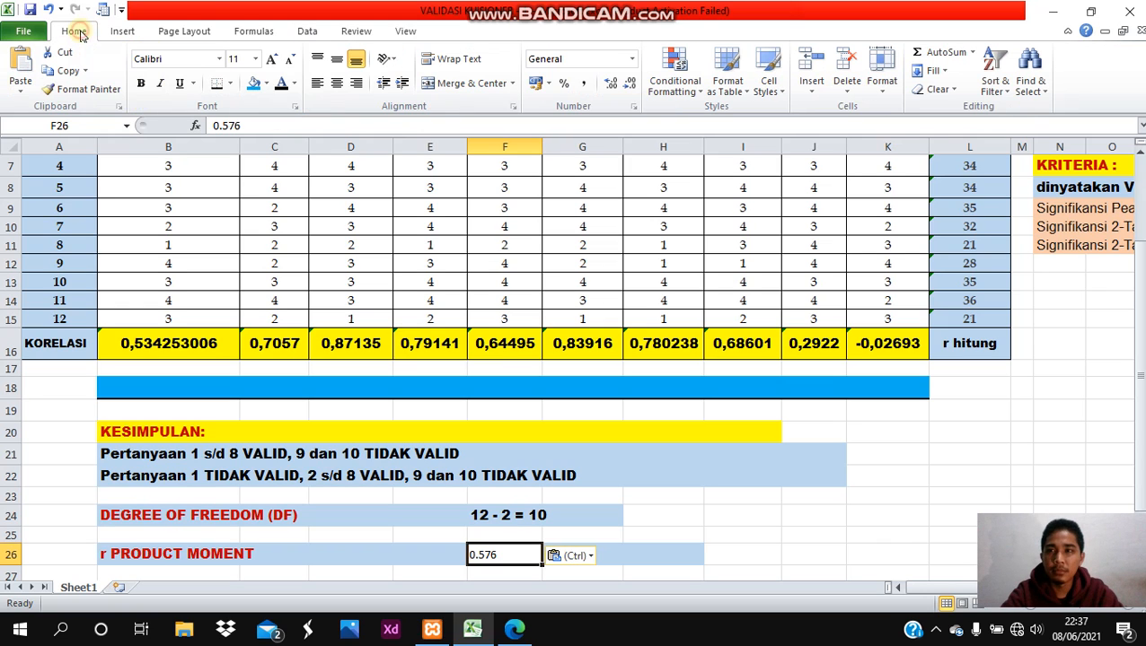
left_click(337, 83)
left_click(273, 60)
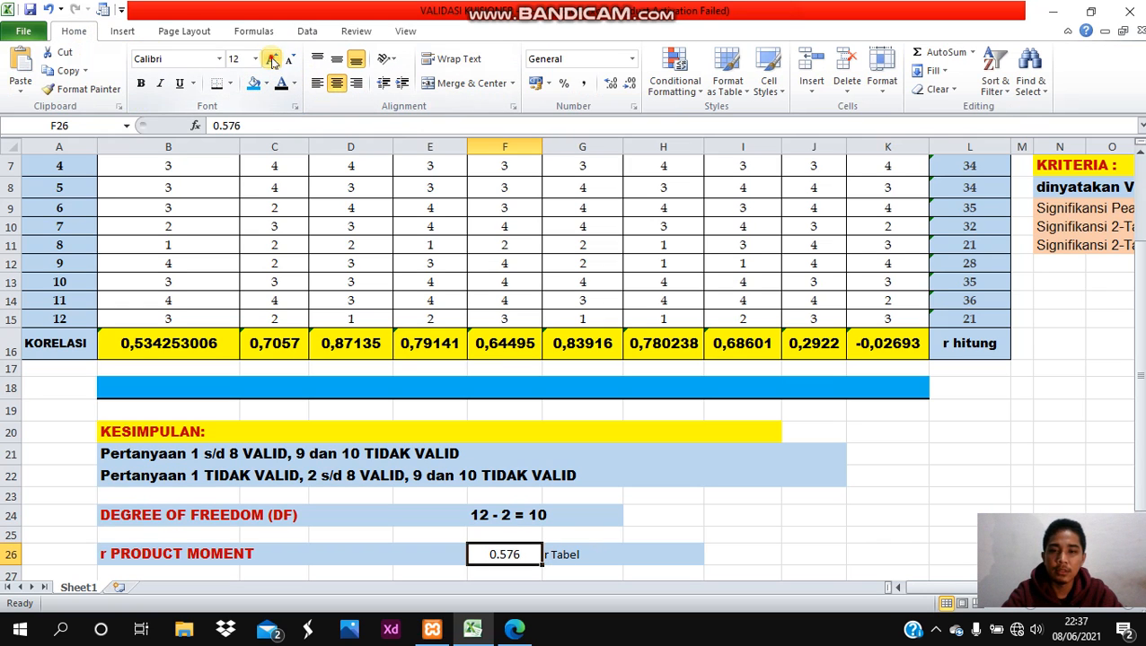
left_click(272, 60)
left_click(140, 83)
left_click(644, 476)
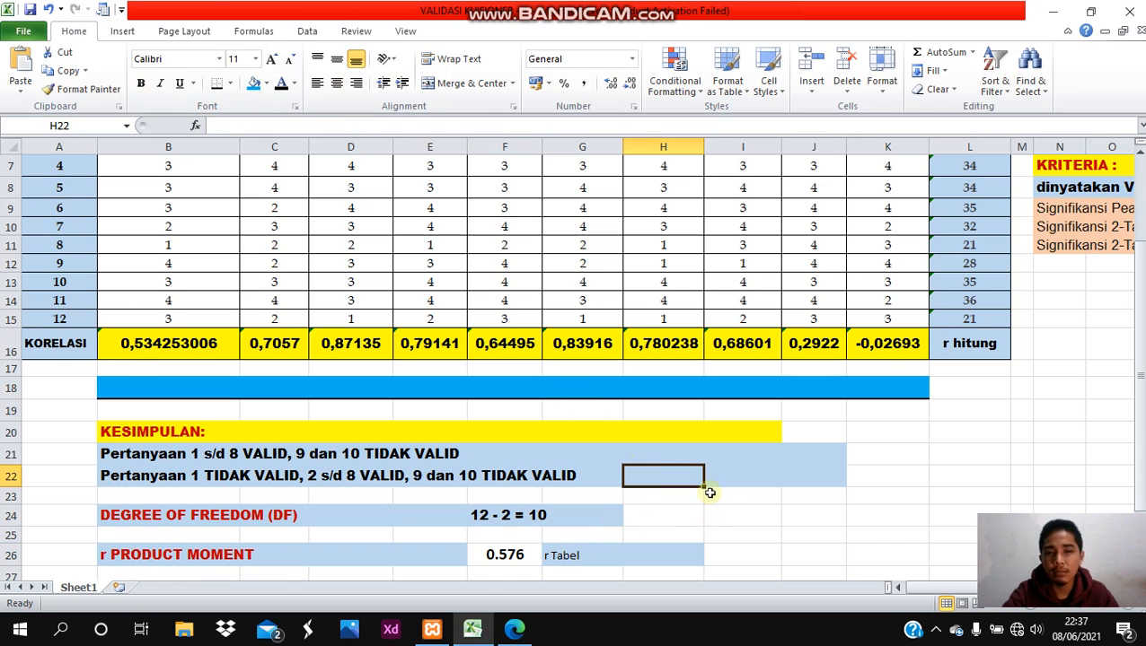
- Run the Data Analysis Correlation tool on B4:L15, grouped by columns, with output to a new worksheet named Data Korelasi
scroll(762, 483, "up", 1)
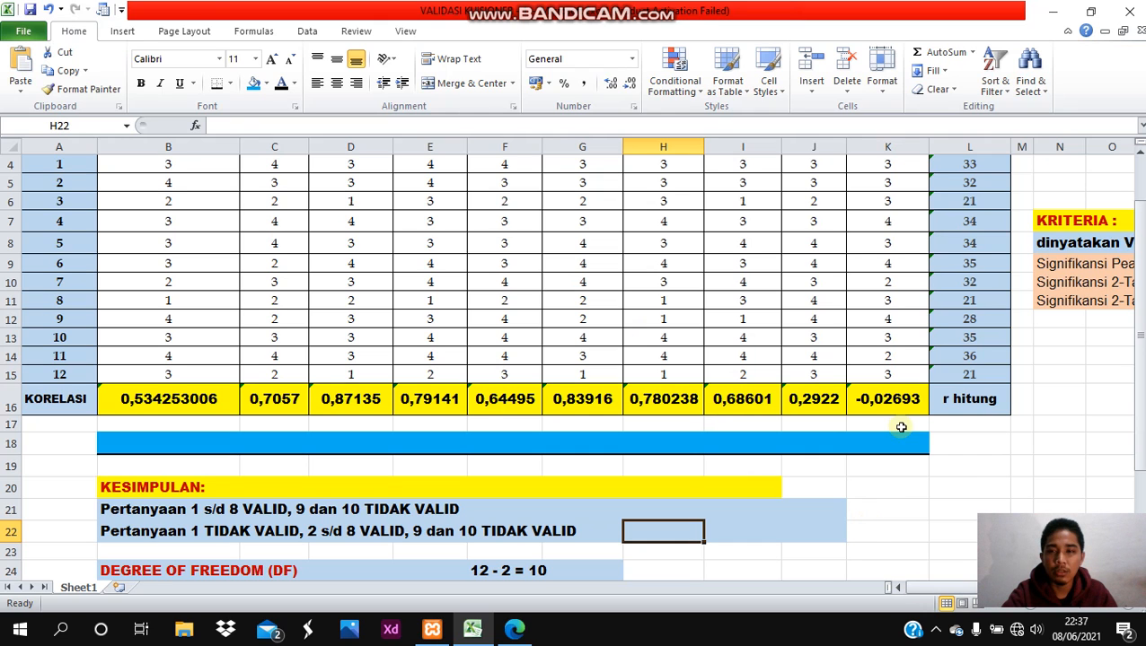
scroll(419, 232, "up", 1)
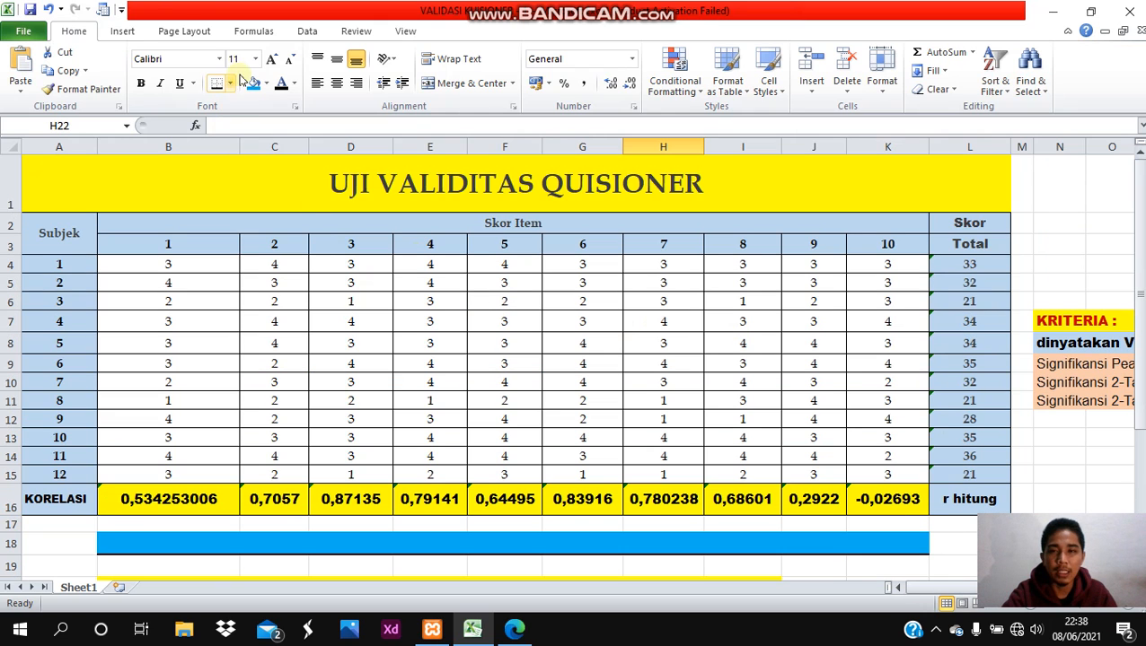
left_click(304, 34)
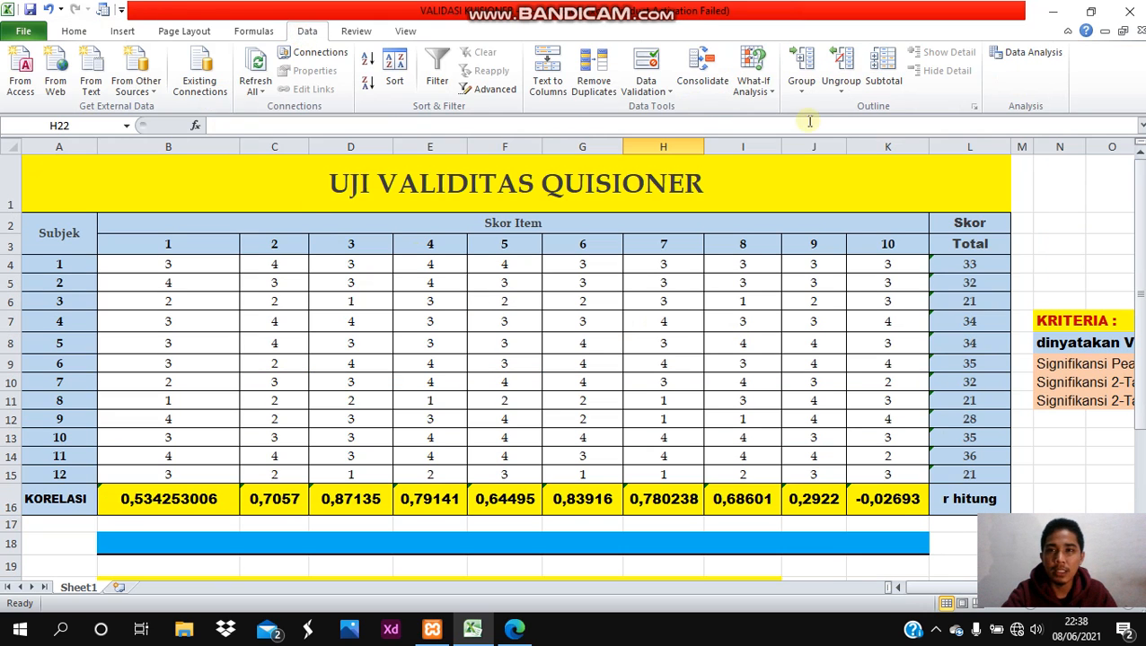
left_click(1023, 54)
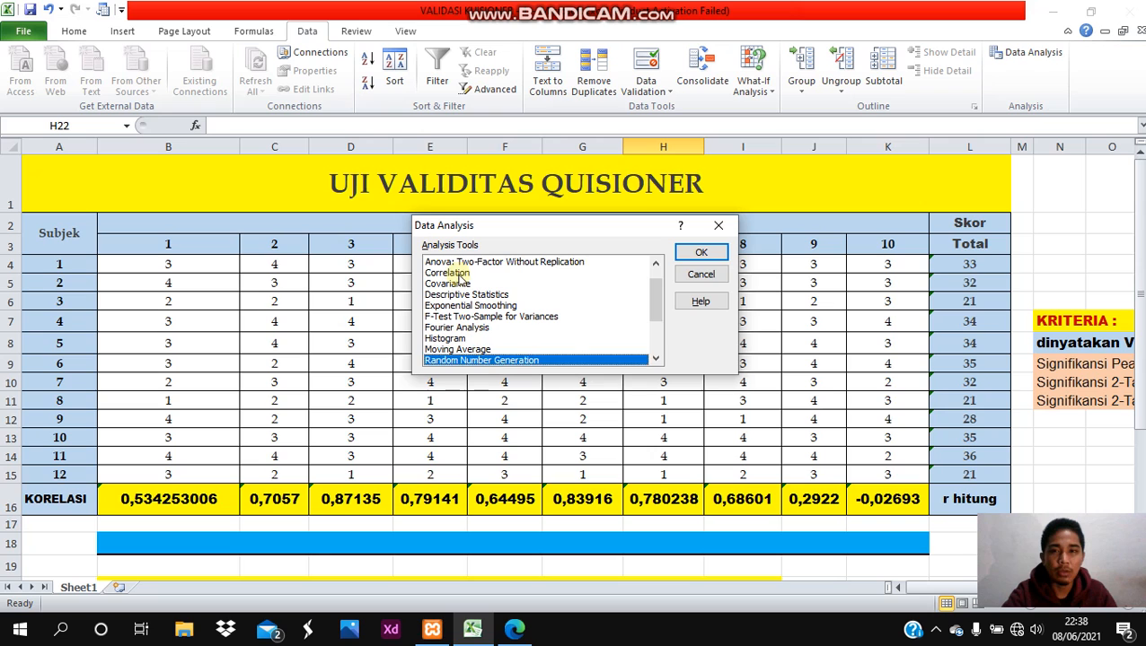
left_click(446, 273)
left_click(700, 258)
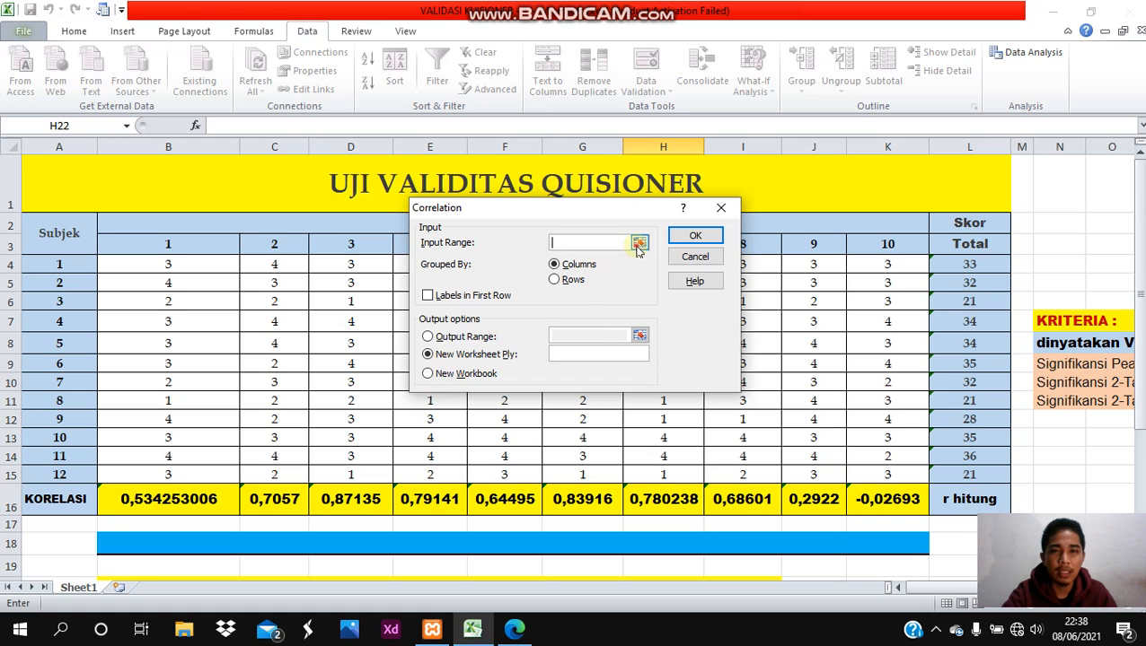
left_click(638, 244)
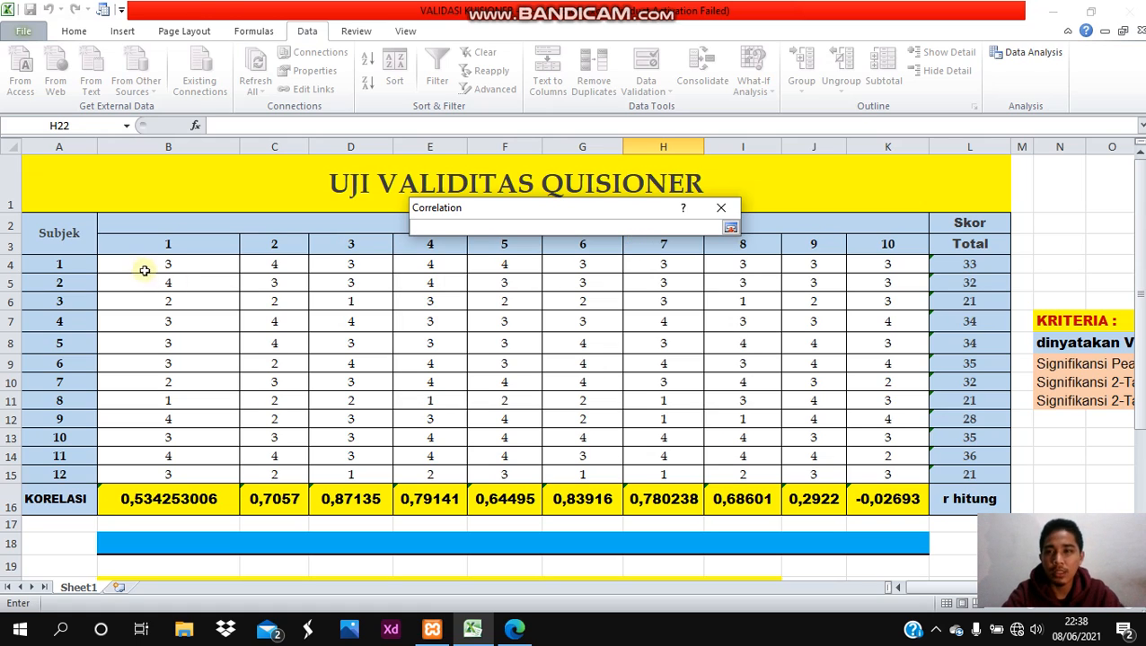
left_click_drag(139, 268, 966, 473)
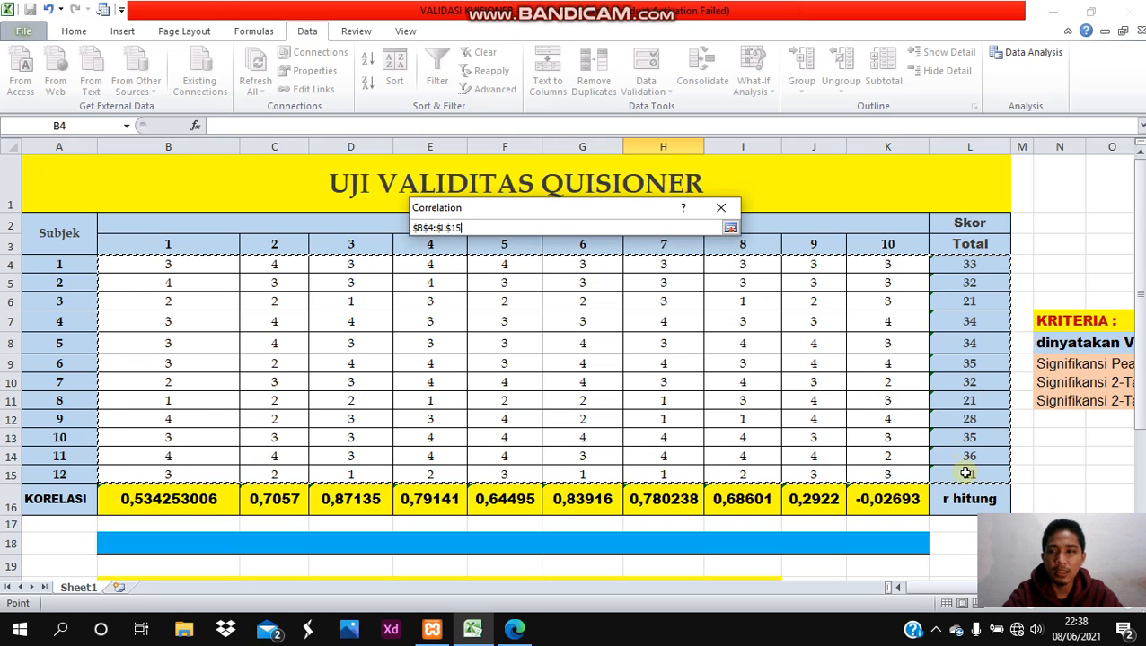
left_click_drag(965, 473, 965, 473)
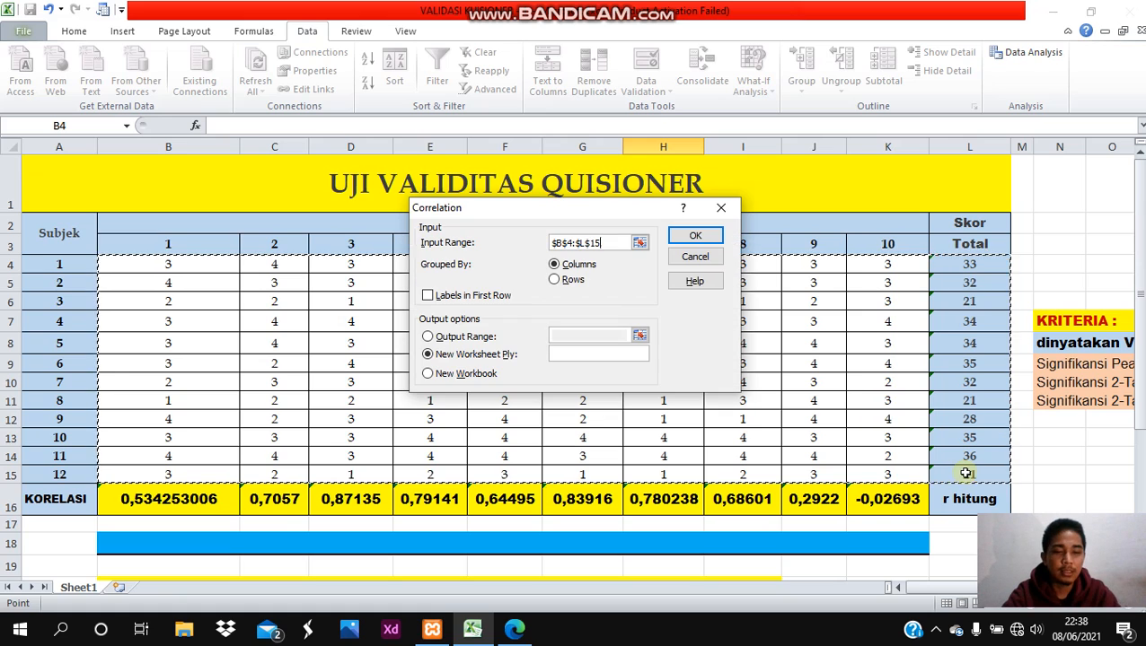
left_click(553, 352)
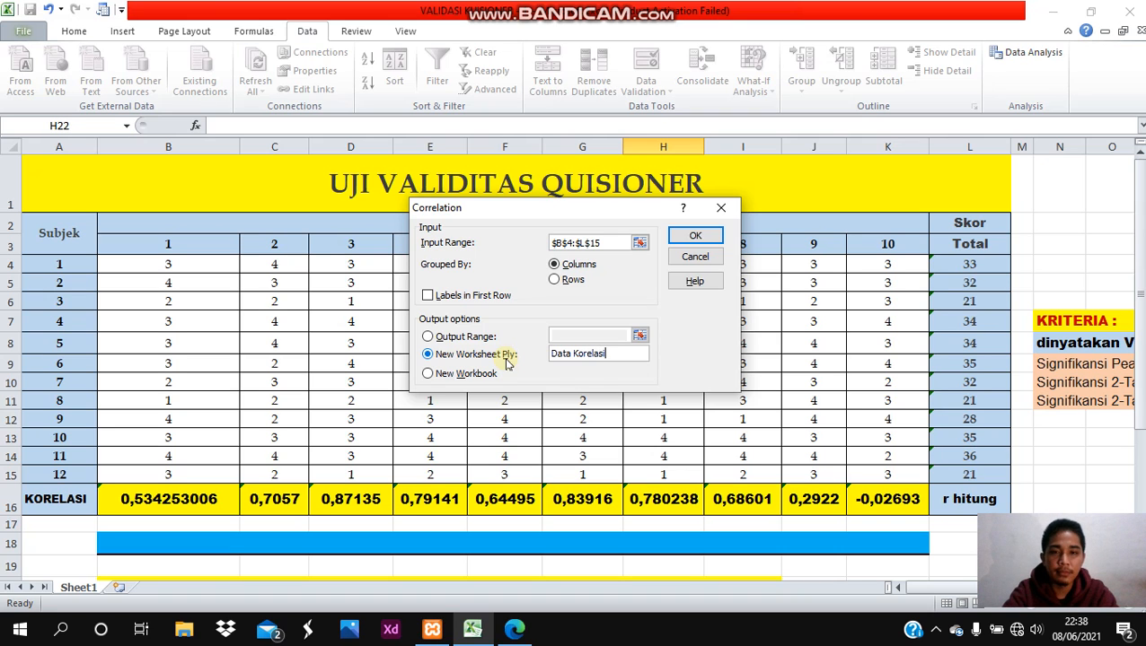
left_click(687, 238)
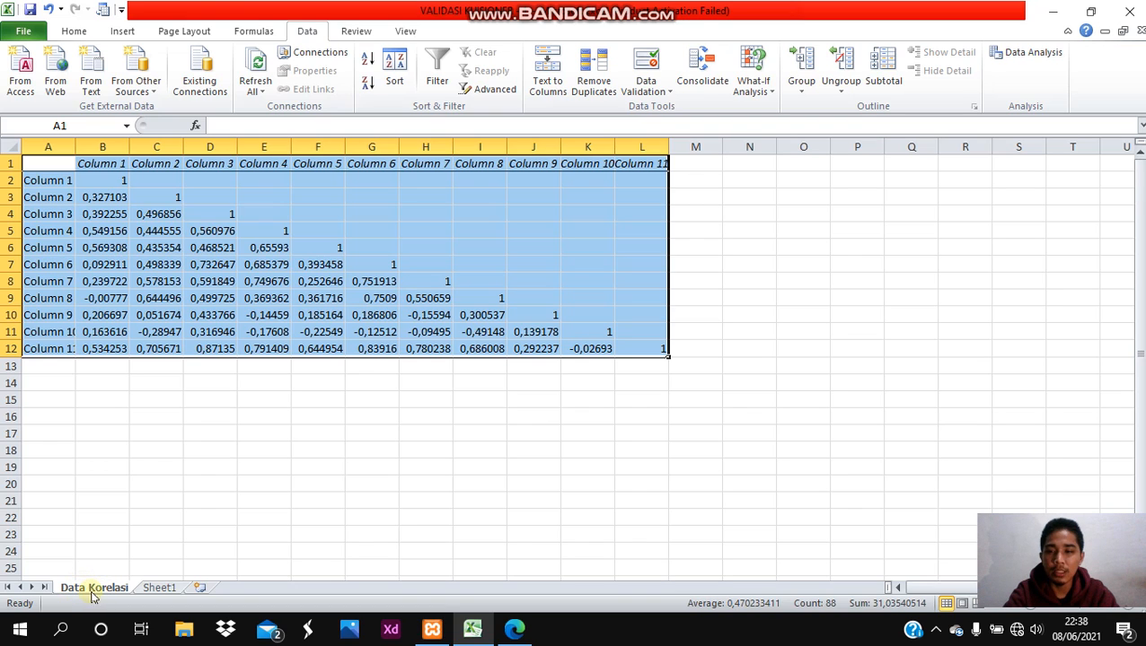
- Widen column A of the Data Korelasi sheet so the row labels fit completely
left_click(308, 331)
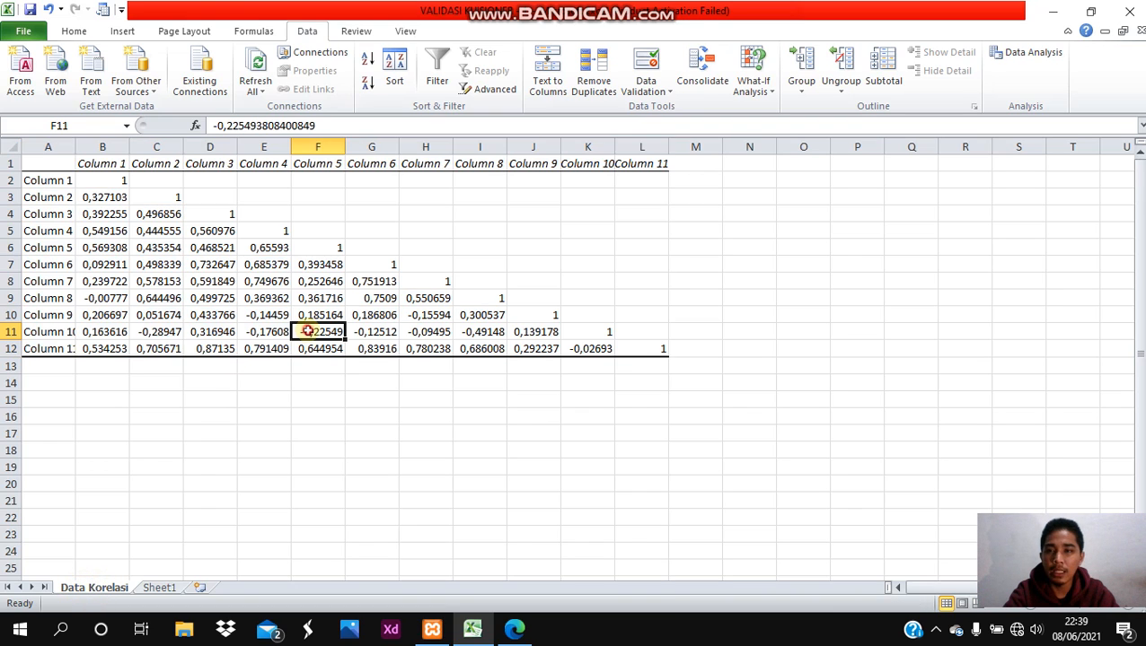
left_click(156, 351)
left_click_drag(78, 149, 97, 153)
left_click(160, 332)
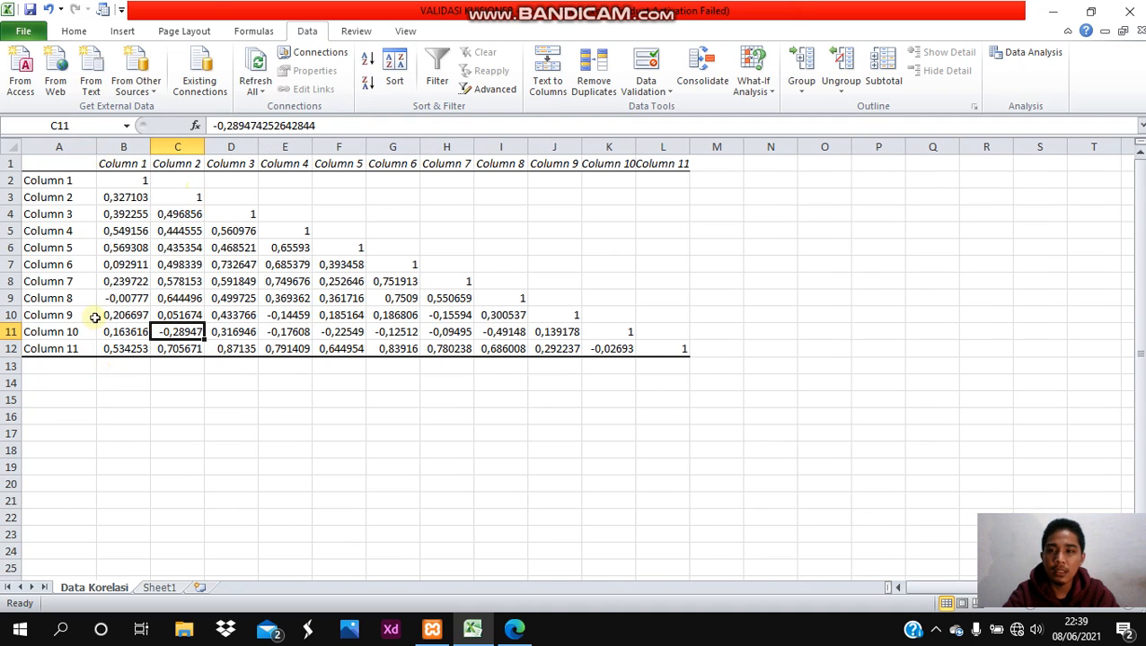
- Copy the Column 11 correlations B12:L12 from the Data Korelasi sheet into row 18 of Sheet1, starting at B18
left_click(109, 355)
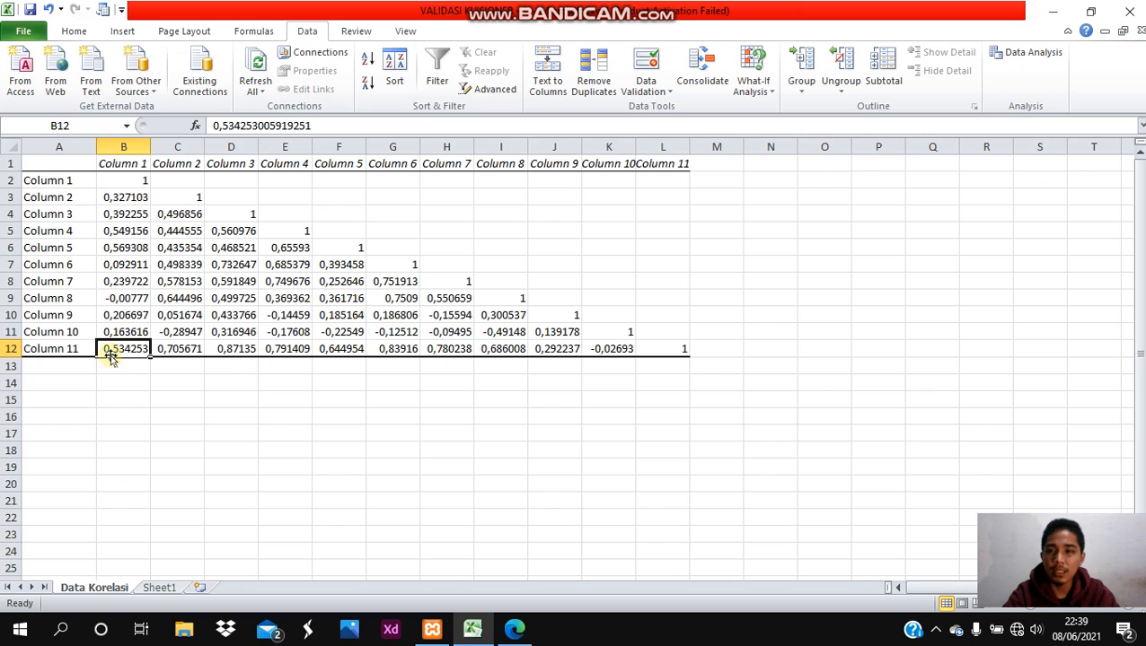
left_click_drag(109, 351, 650, 351)
key("ctrl+c")
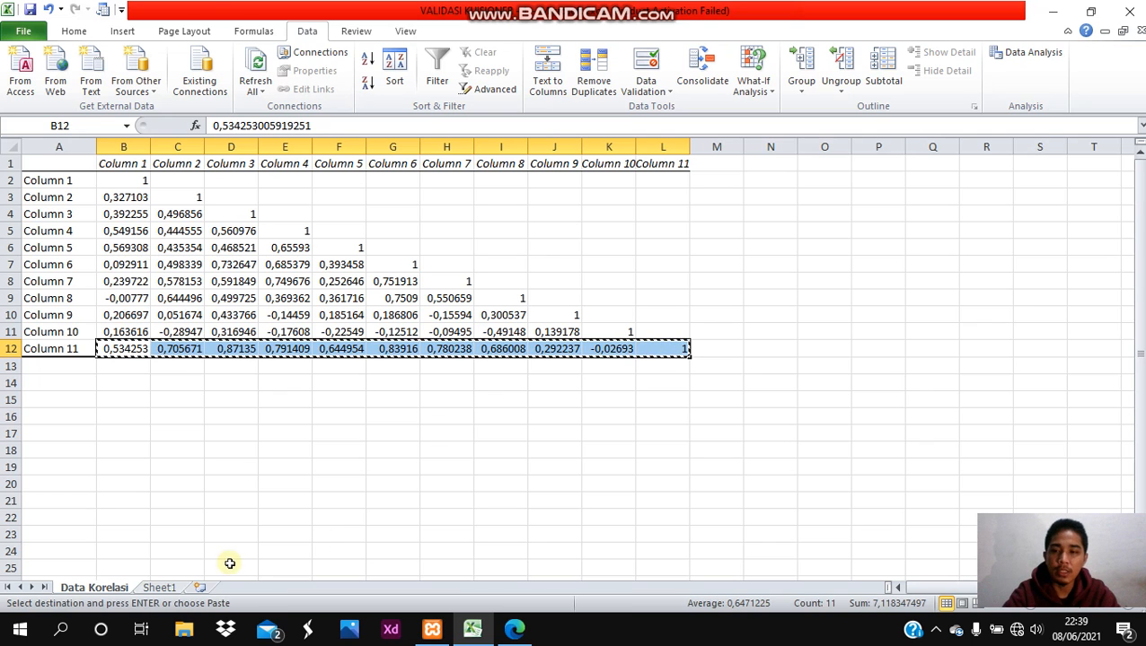
left_click(153, 588)
left_click(193, 545)
key("ctrl+v")
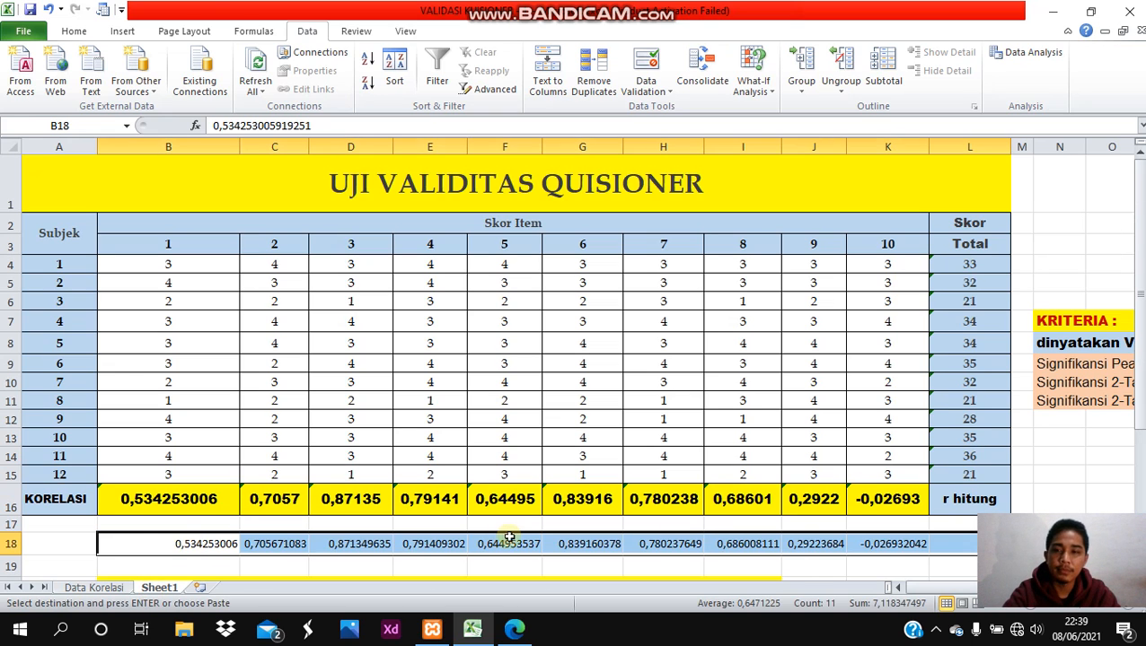
- Center the pasted correlation values in B18:L18 horizontally
scroll(627, 478, "down", 2)
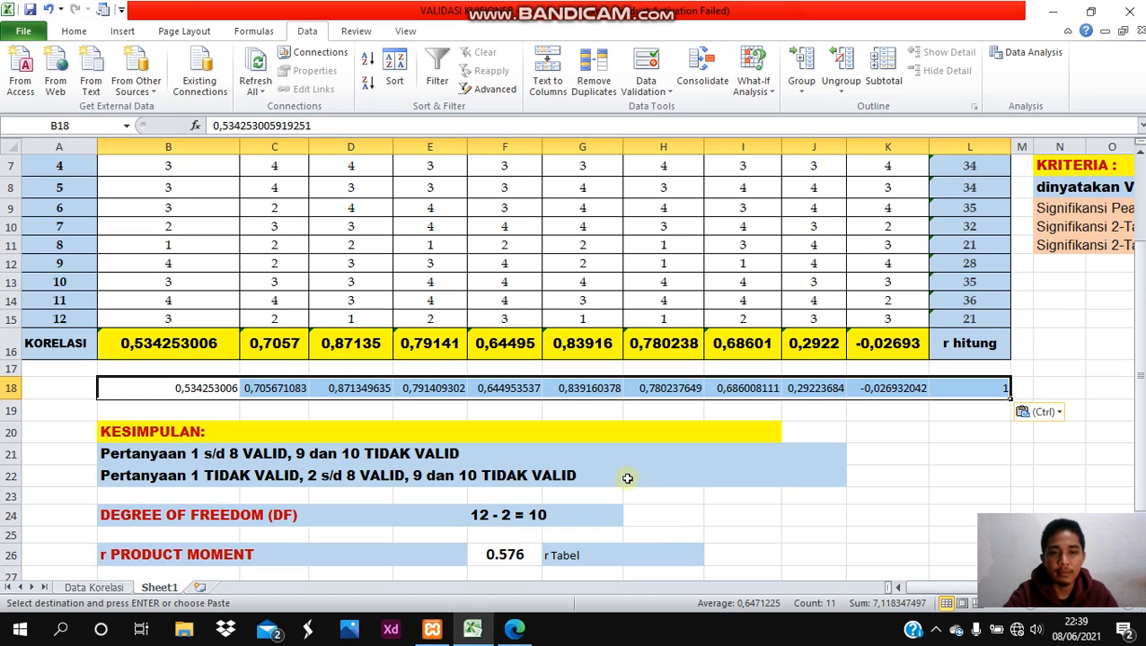
left_click(938, 465)
left_click(980, 391)
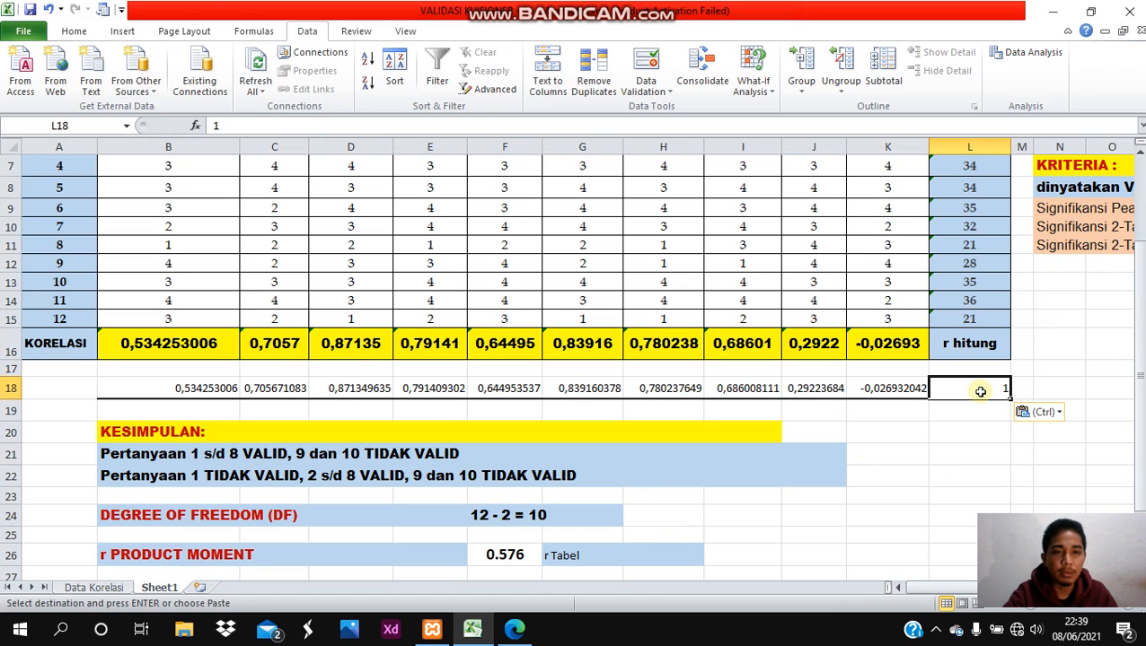
left_click_drag(165, 383, 961, 387)
left_click(73, 31)
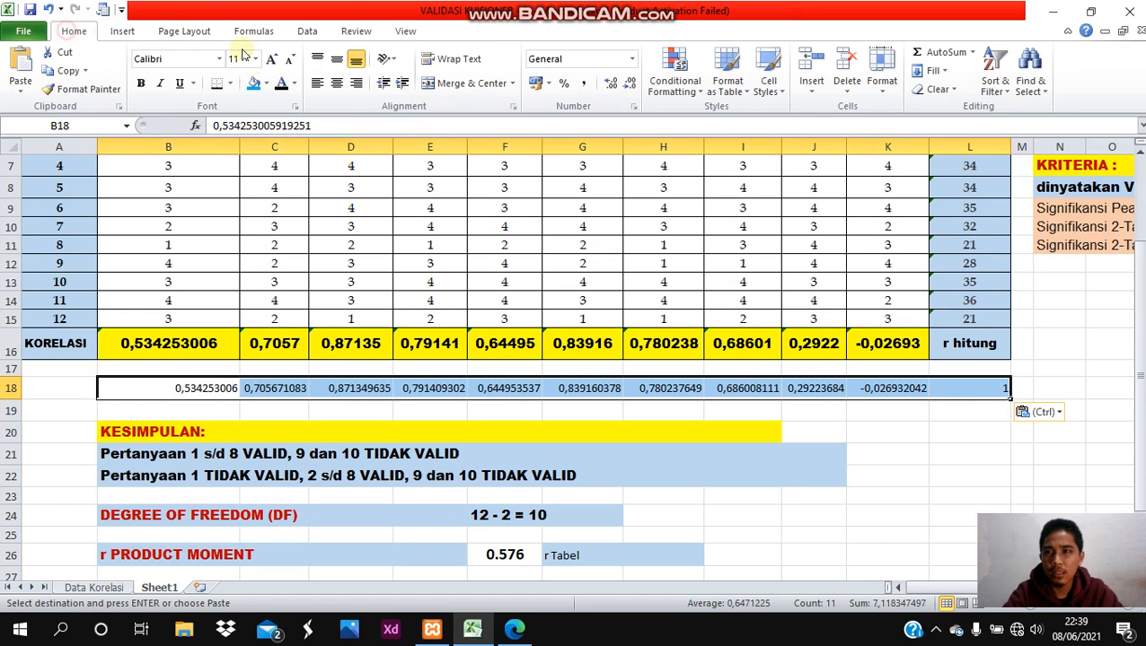
left_click(337, 83)
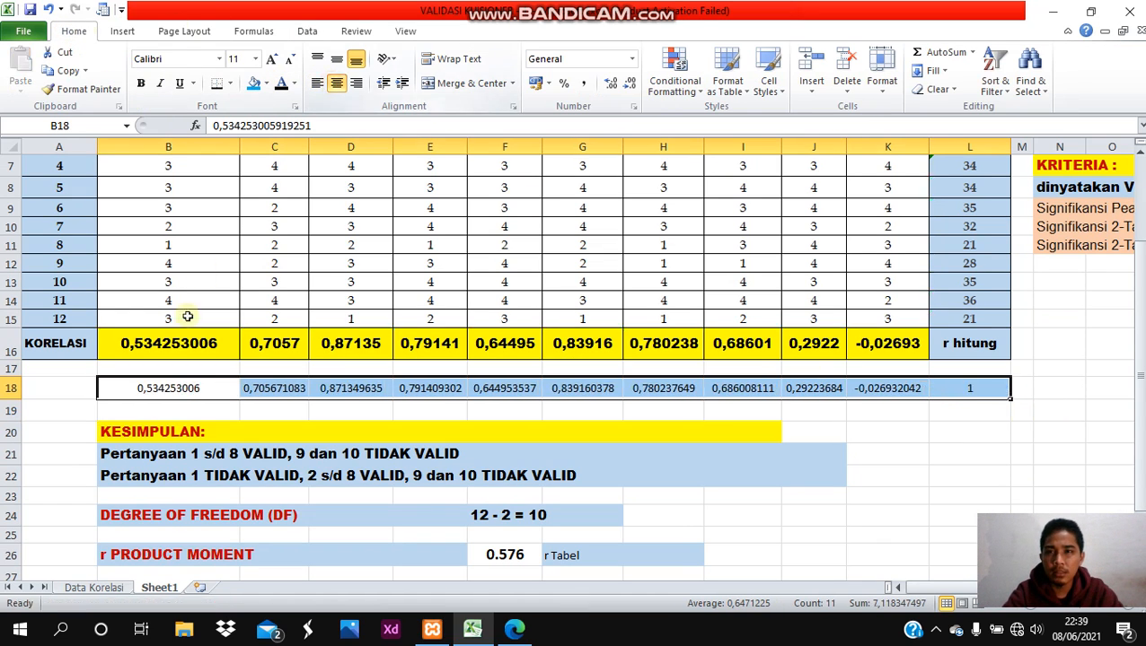
- Compare the pasted correlation in B18 with the CORREL formula result in B16, and widen column C slightly
left_click(233, 363)
left_click(203, 384)
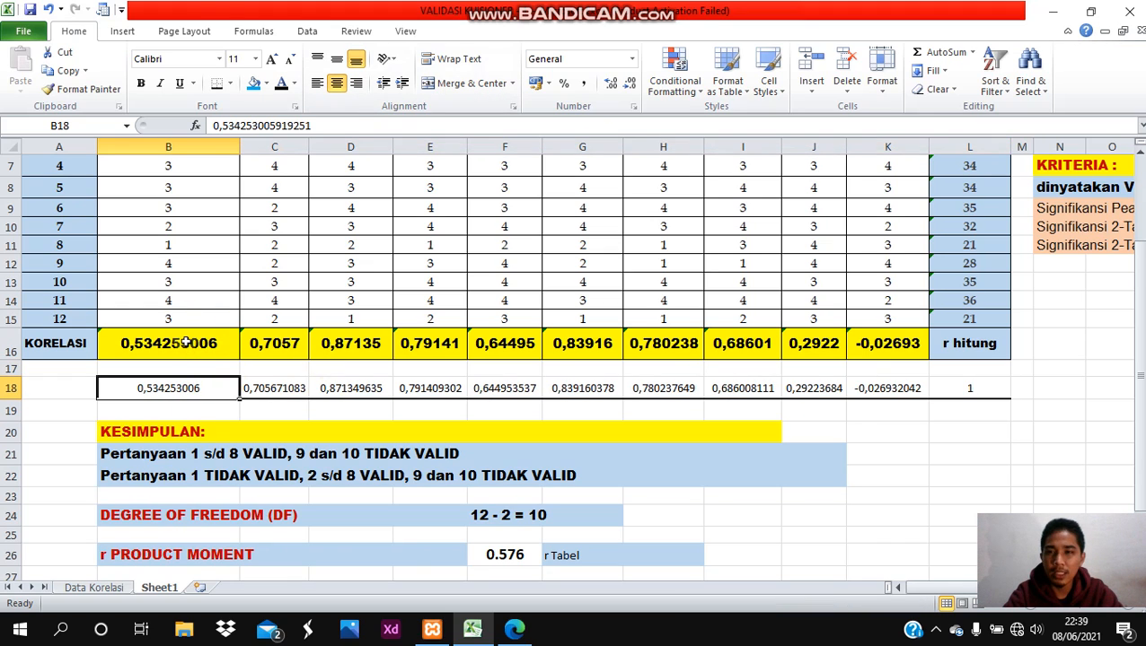
left_click(184, 342)
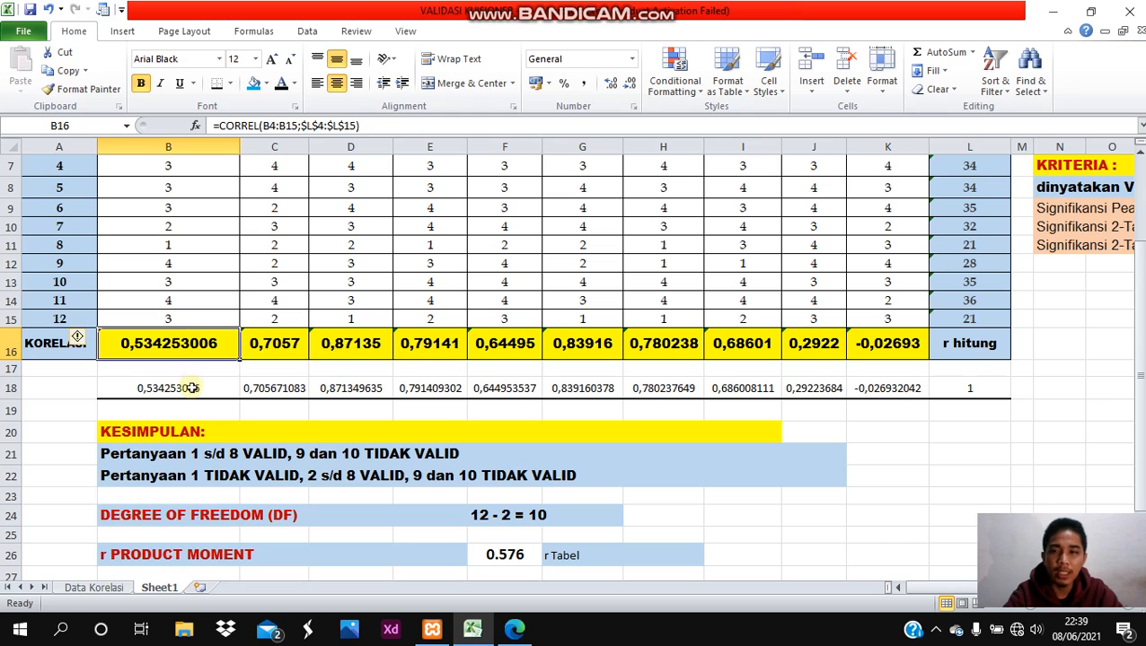
left_click(191, 388)
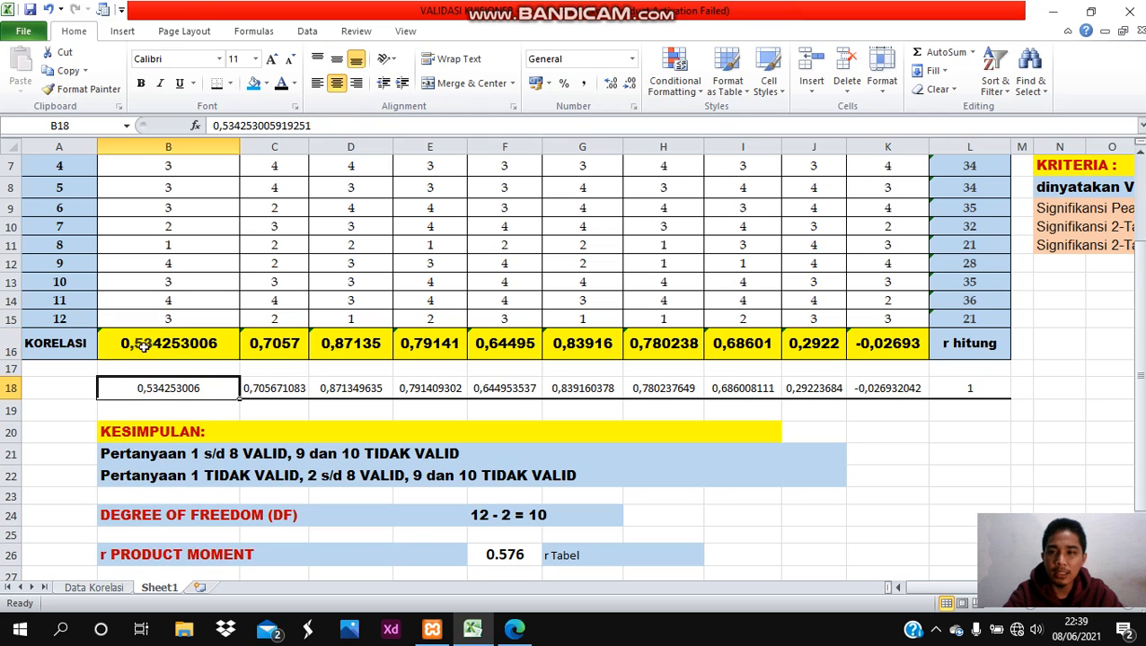
left_click(295, 391)
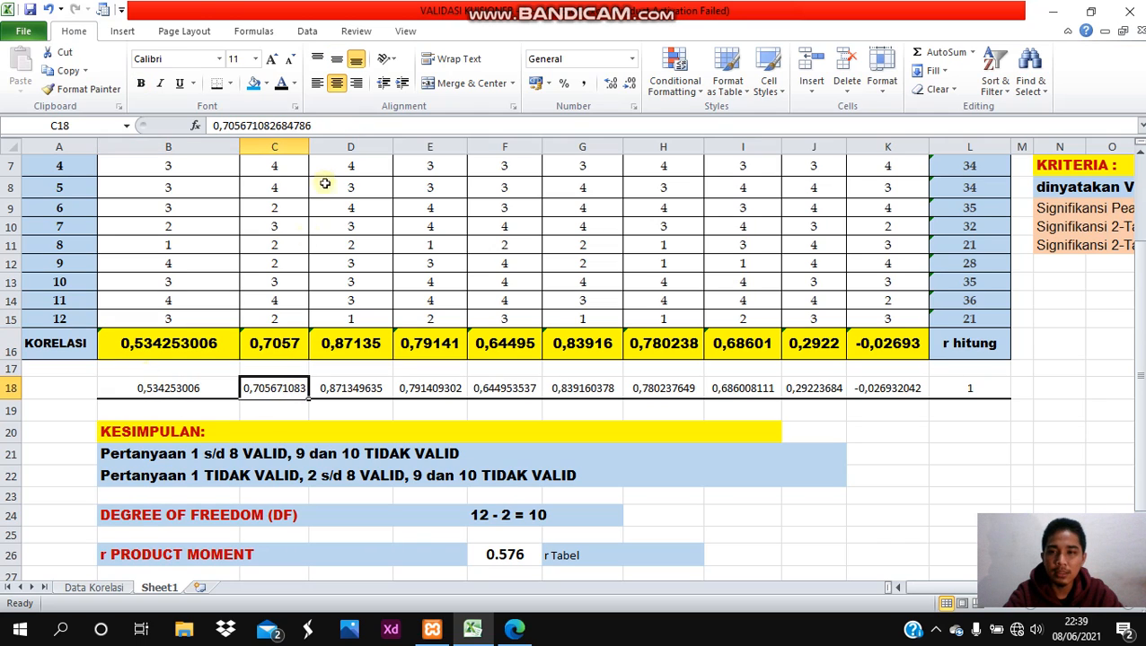
left_click_drag(308, 140, 332, 145)
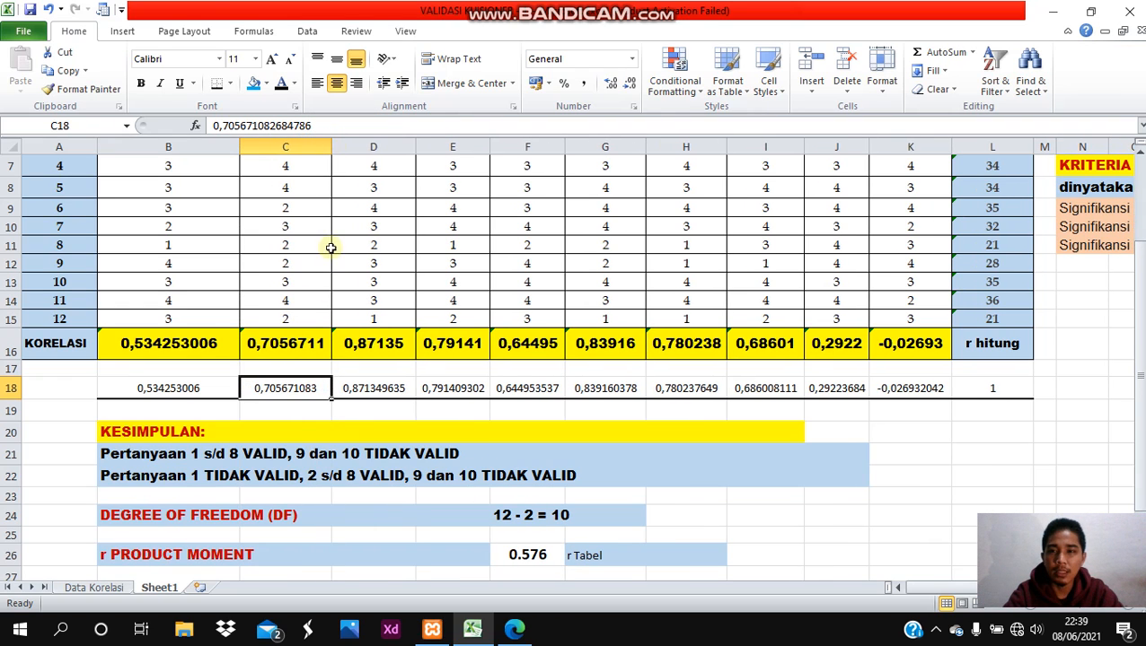
left_click_drag(330, 146, 320, 145)
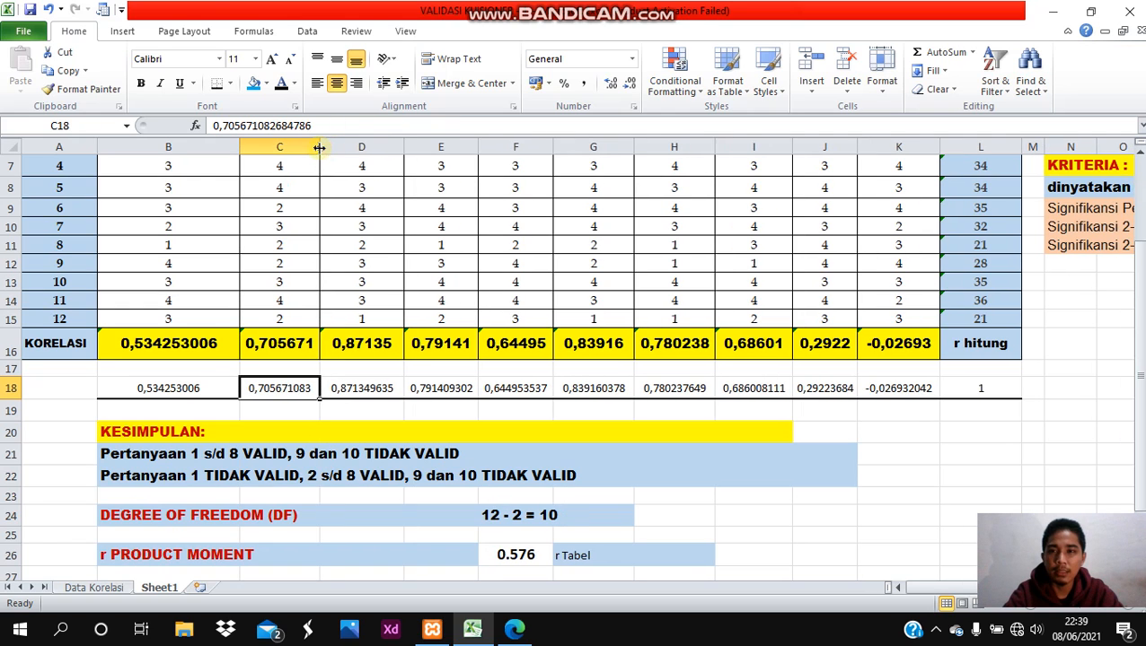
- Fill the pasted correlation row B18:L18 with blue
left_click_drag(173, 389, 972, 393)
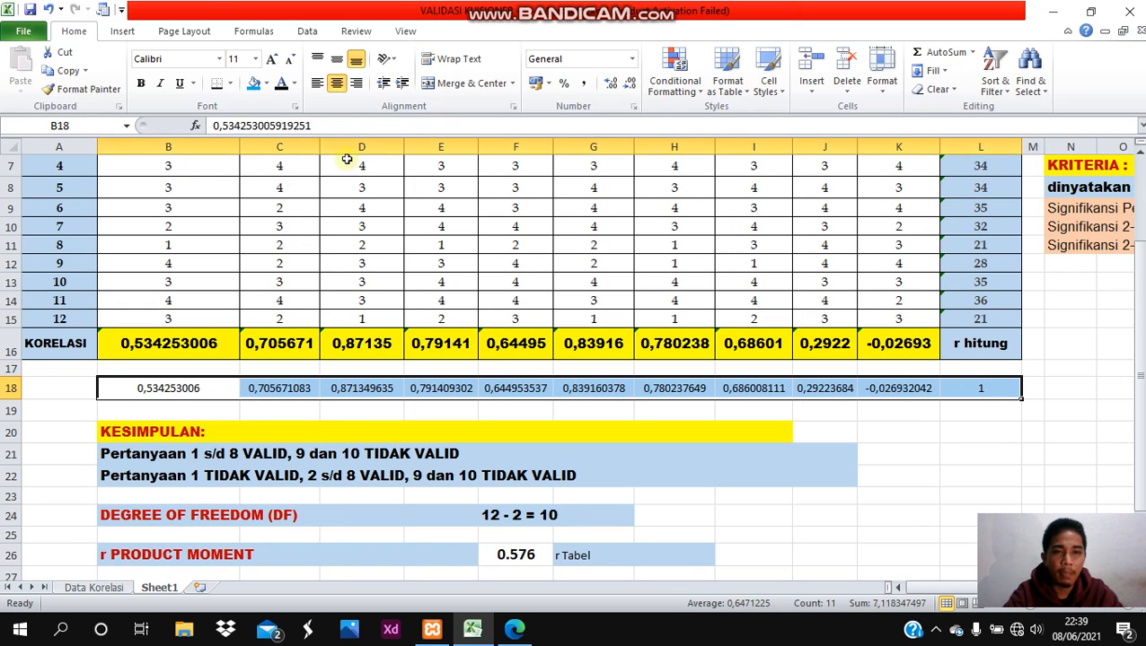
left_click(254, 85)
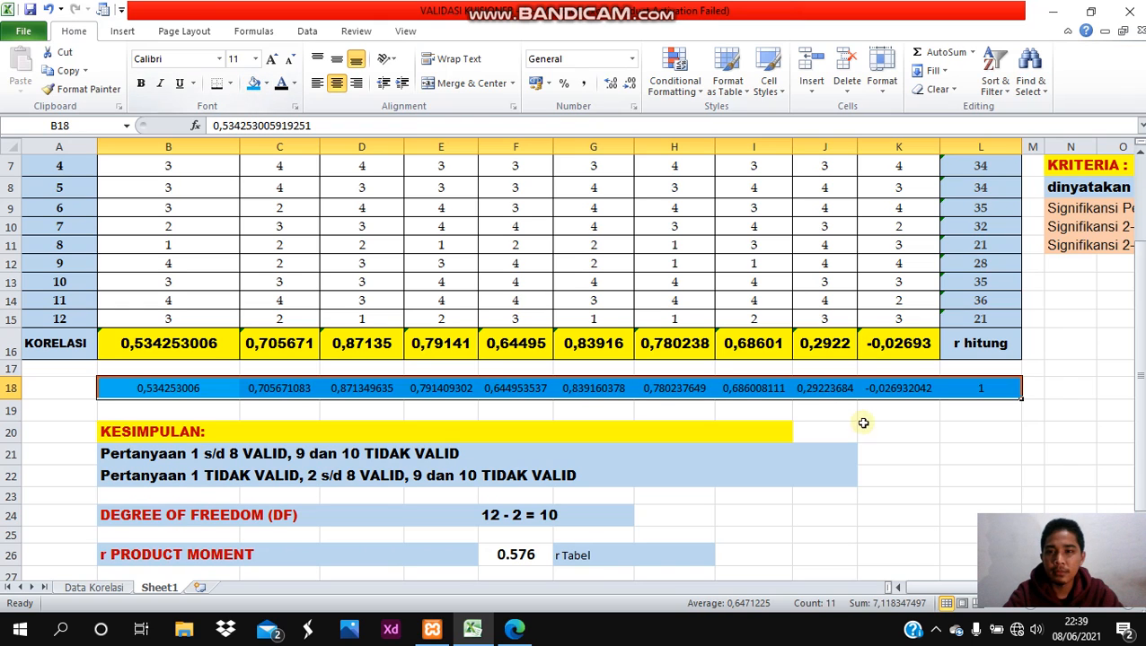
left_click(1033, 458)
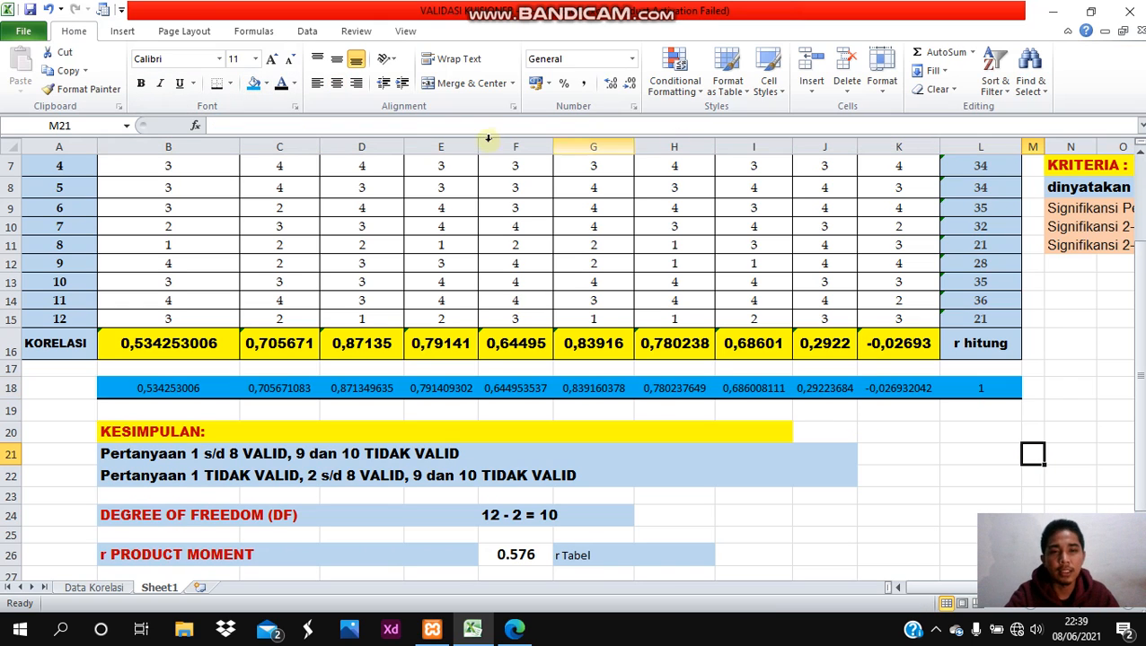
scroll(628, 354, "up", 2)
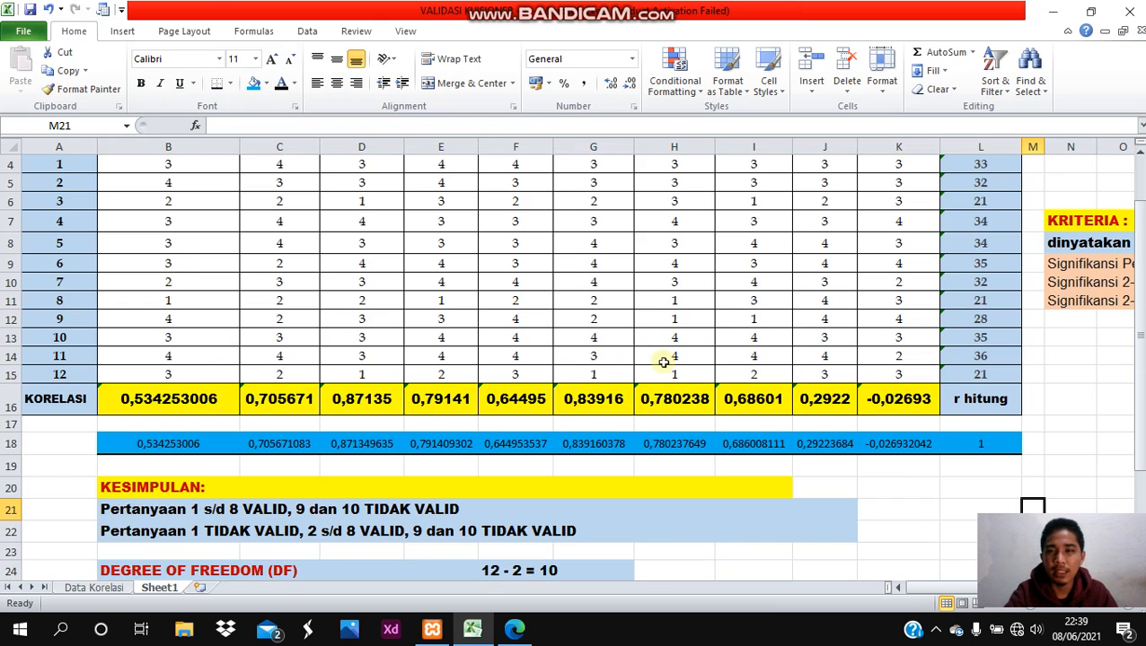